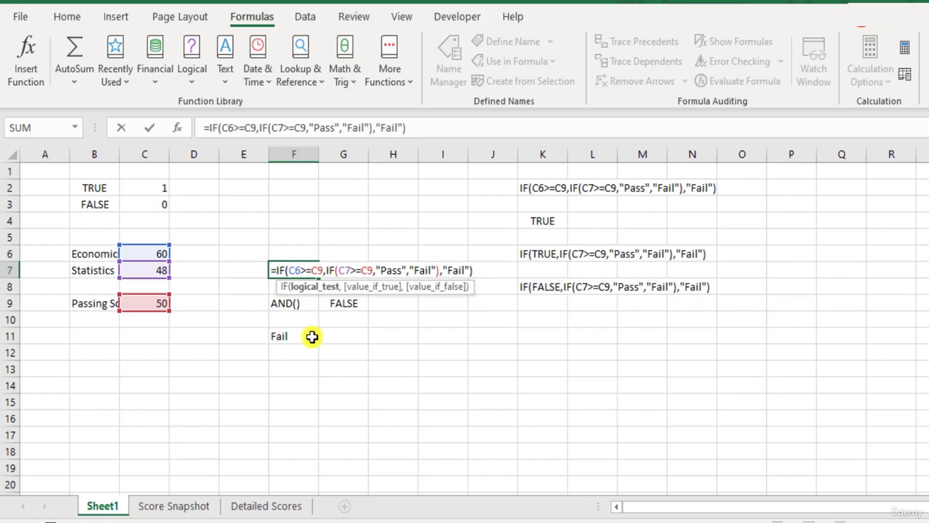
Step: Examine the nested IF formula in F7 and compare it with the IF and AND formula in F11
{"action": "key", "text": "Escape"}
{"action": "double_click", "coordinate": [312, 336]}
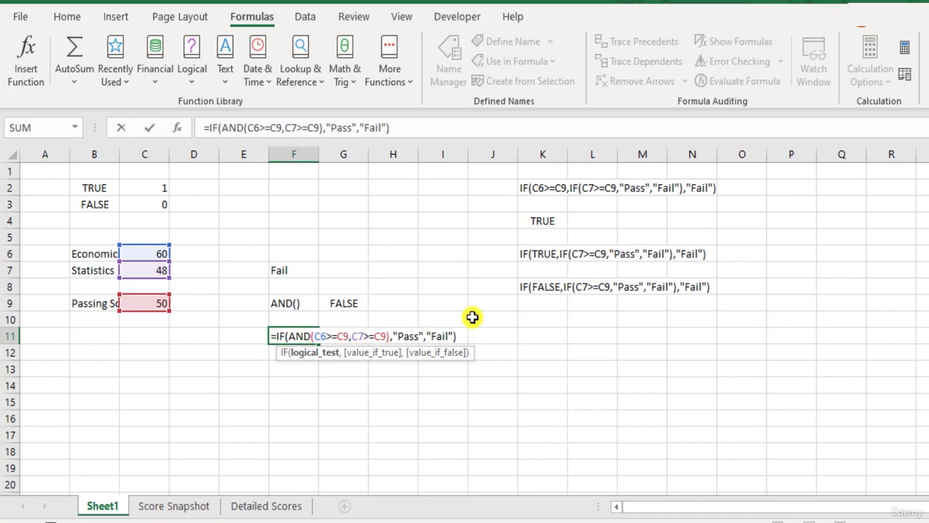
{"action": "key", "text": "ctrl+Return"}
{"action": "left_click", "coordinate": [276, 274]}
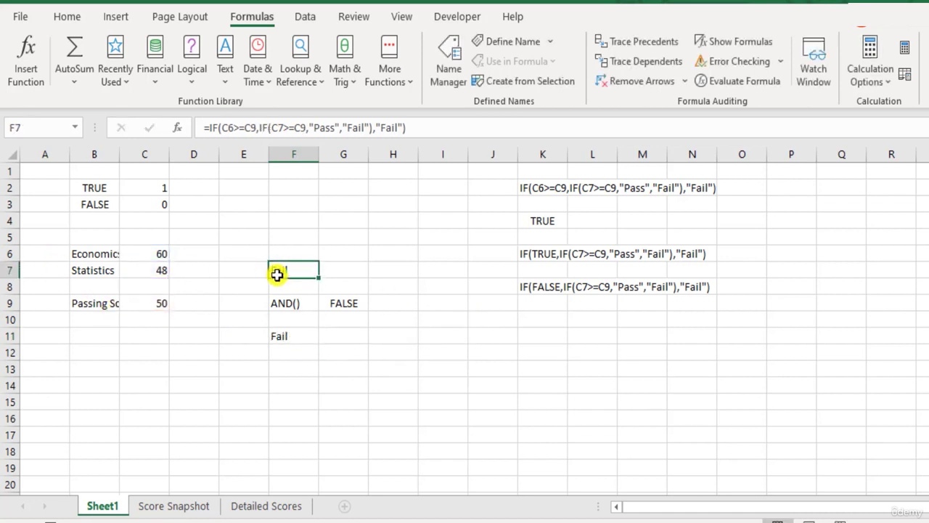
{"action": "key", "text": "Down"}
{"action": "left_click", "coordinate": [298, 266]}
{"action": "double_click", "coordinate": [297, 266]}
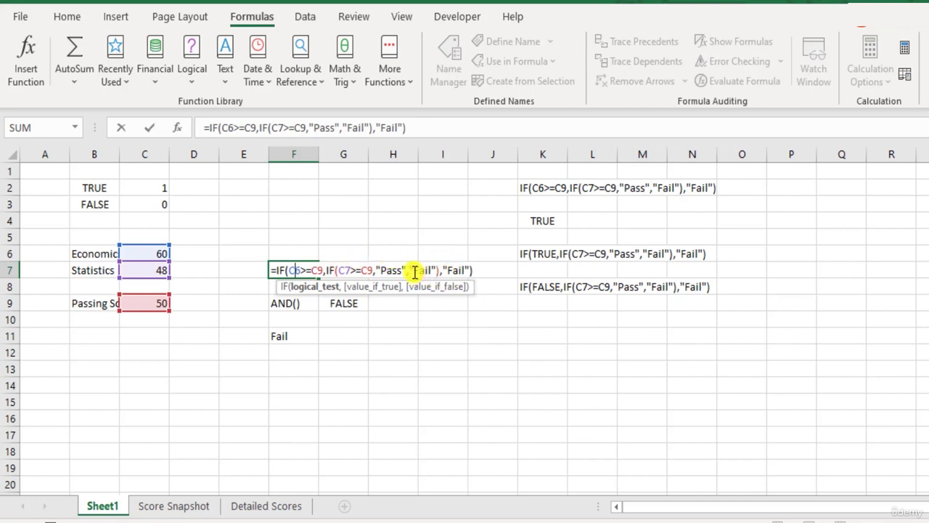
{"action": "left_click", "coordinate": [440, 270]}
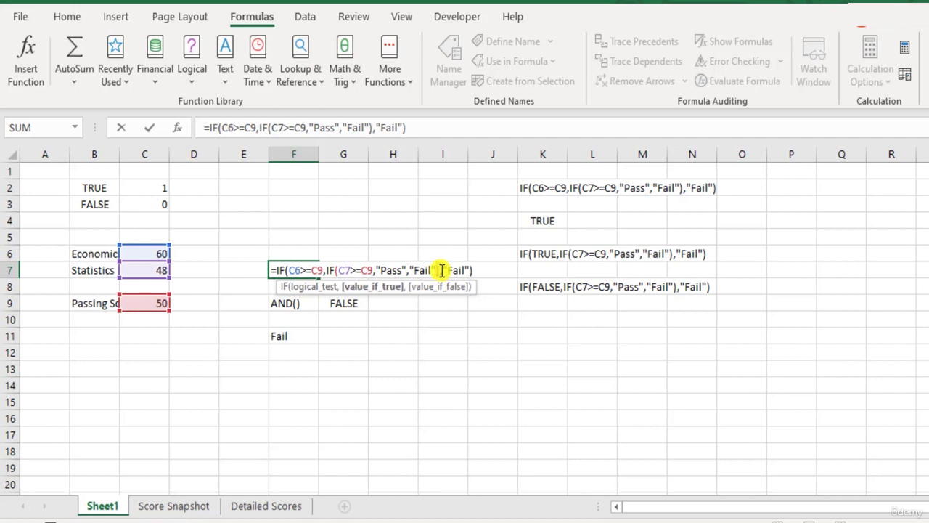
{"action": "left_click", "coordinate": [467, 270]}
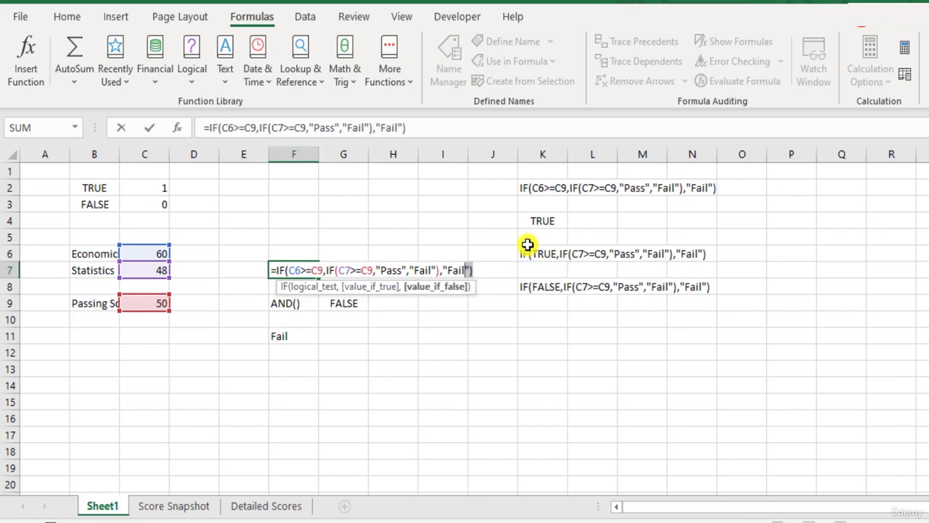
{"action": "key", "text": "ctrl+Return"}
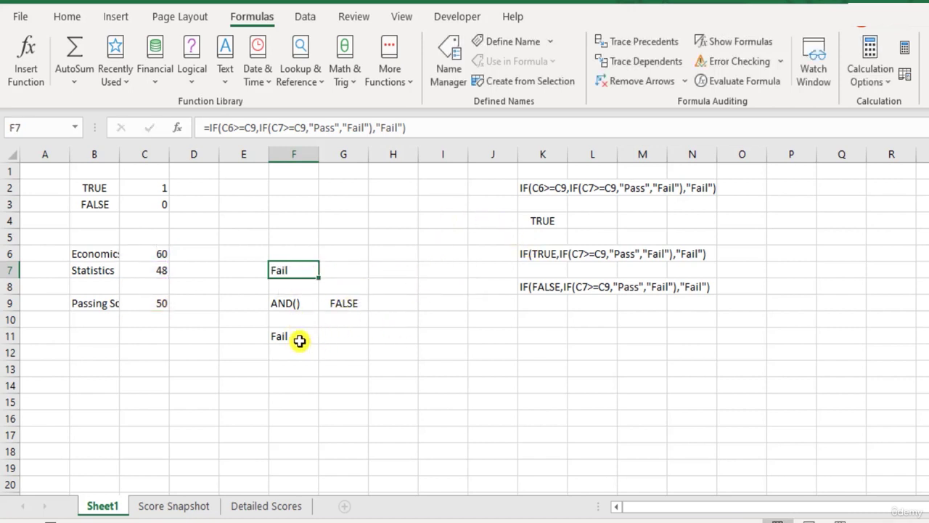
Step: Replace the whole AND condition inside the IF formula in F11 with FALSE
{"action": "left_click", "coordinate": [303, 334]}
{"action": "double_click", "coordinate": [302, 334]}
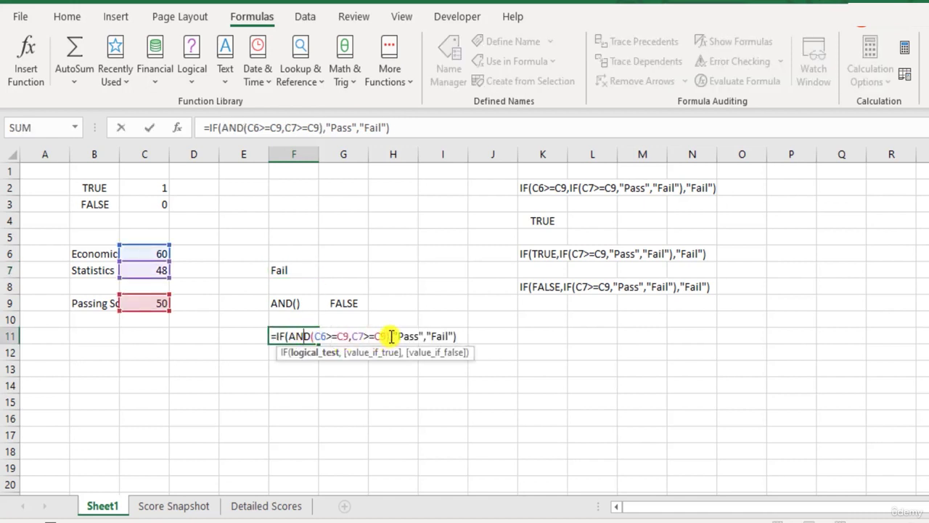
{"action": "left_click_drag", "start_coordinate": [390, 335], "coordinate": [289, 338]}
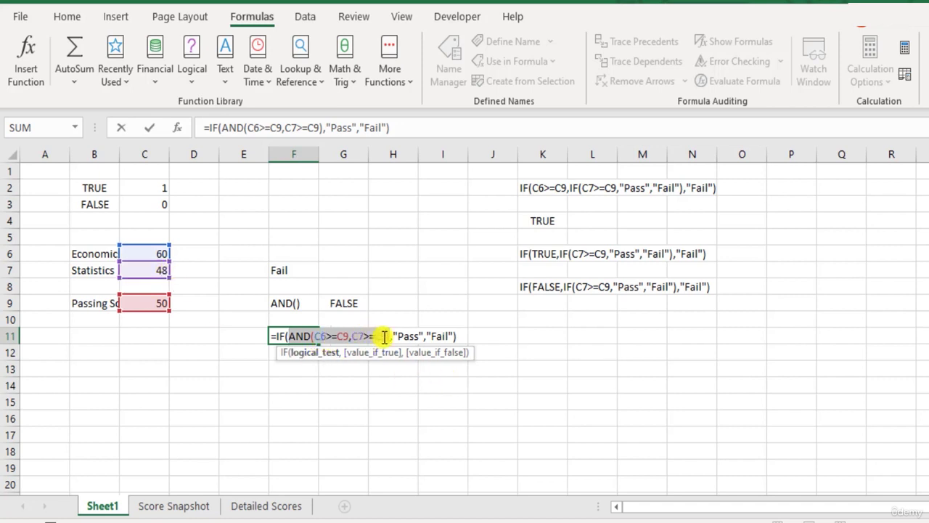
{"action": "left_click_drag", "start_coordinate": [383, 336], "coordinate": [392, 336]}
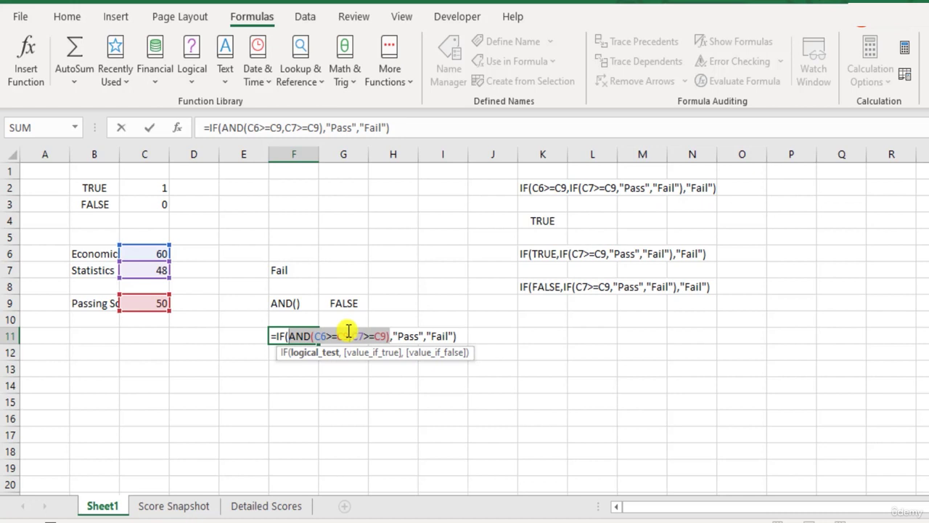
{"action": "type", "text": "F"}
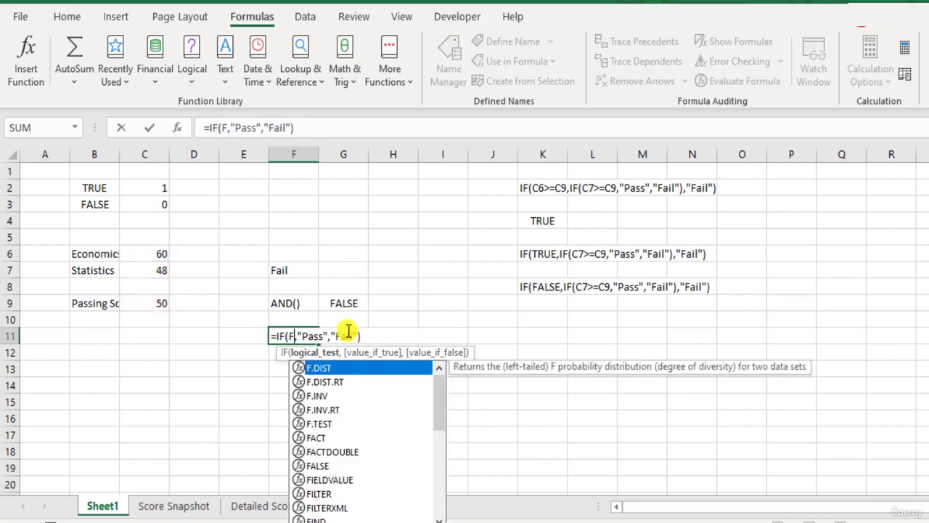
{"action": "type", "text": "ALSE"}
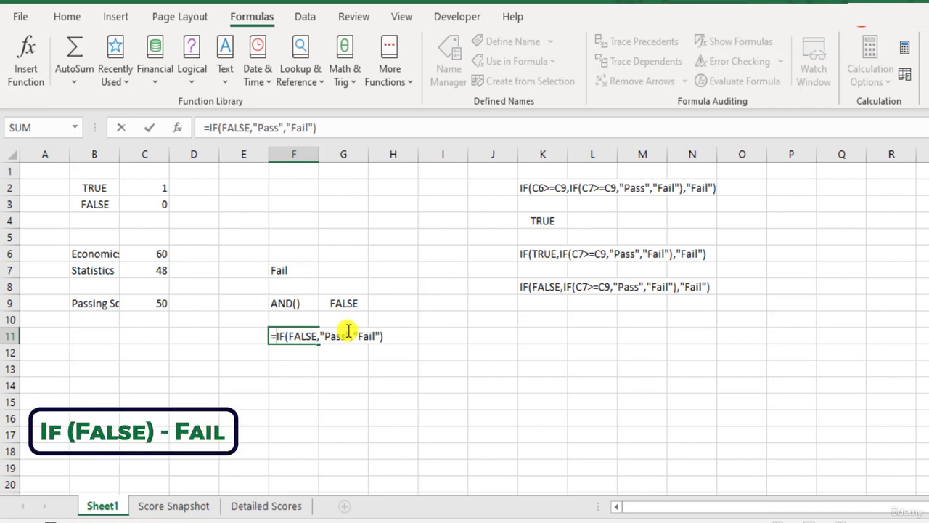
Step: Change the logical test of the IF formula in F11 to TRUE and commit the formula
{"action": "key", "text": "Right"}
{"action": "key", "text": "Right"}
{"action": "key", "text": "Right"}
{"action": "key", "text": "Right"}
{"action": "key", "text": "shift+Right"}
{"action": "key", "text": "shift+Right"}
{"action": "key", "text": "shift+Right"}
{"action": "key", "text": "shift+Right"}
{"action": "key", "text": "shift+Right"}
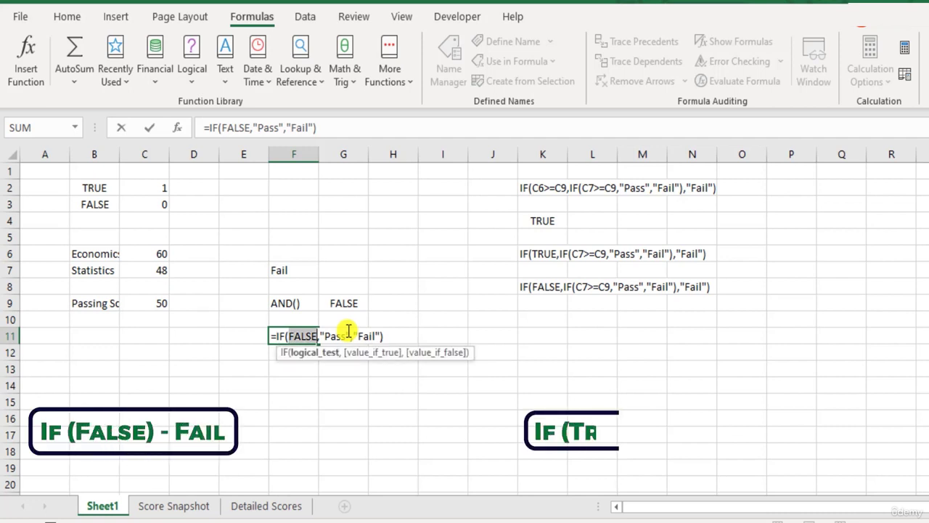
{"action": "type", "text": "TRUE"}
{"action": "key", "text": "Return"}
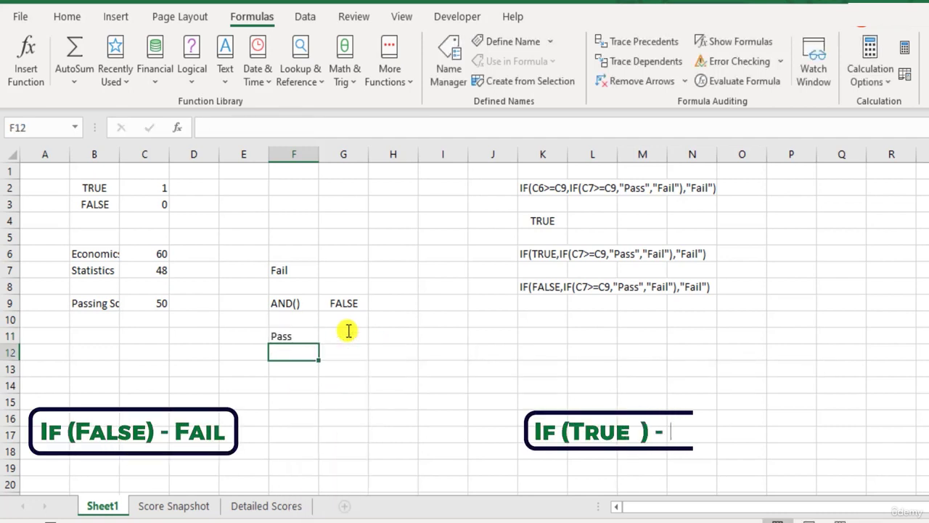
Step: Reopen the IF formula in F11 and set its logical test back to FALSE
{"action": "key", "text": "Up"}
{"action": "key", "text": "F2"}
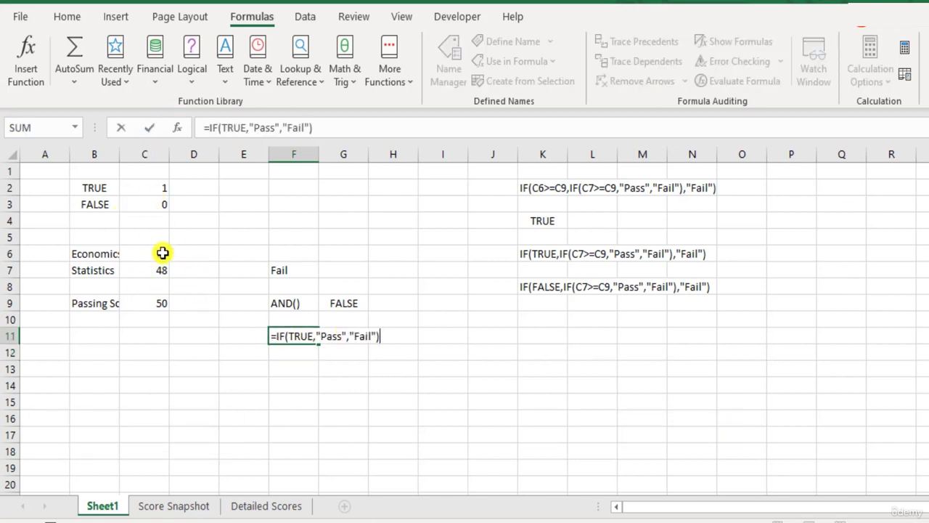
{"action": "double_click", "coordinate": [308, 336]}
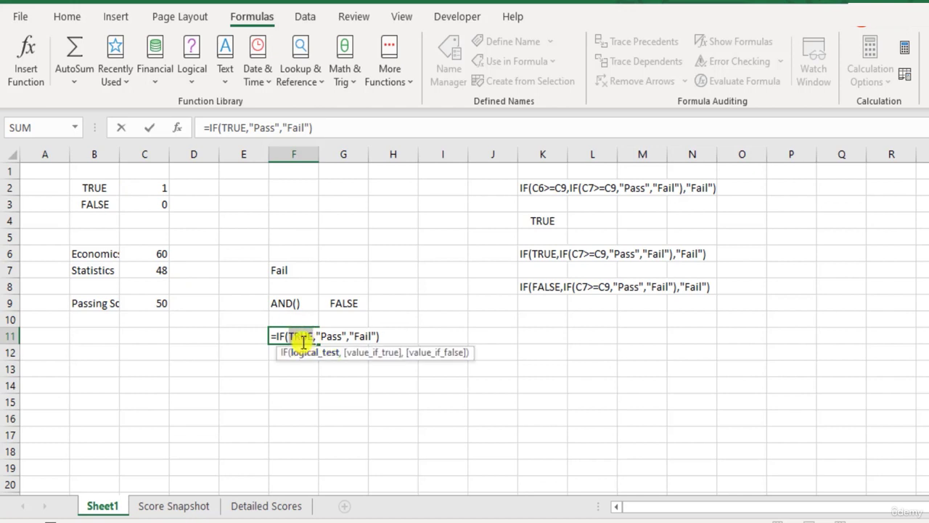
{"action": "type", "text": "FALSE"}
{"action": "key", "text": "ctrl+Return"}
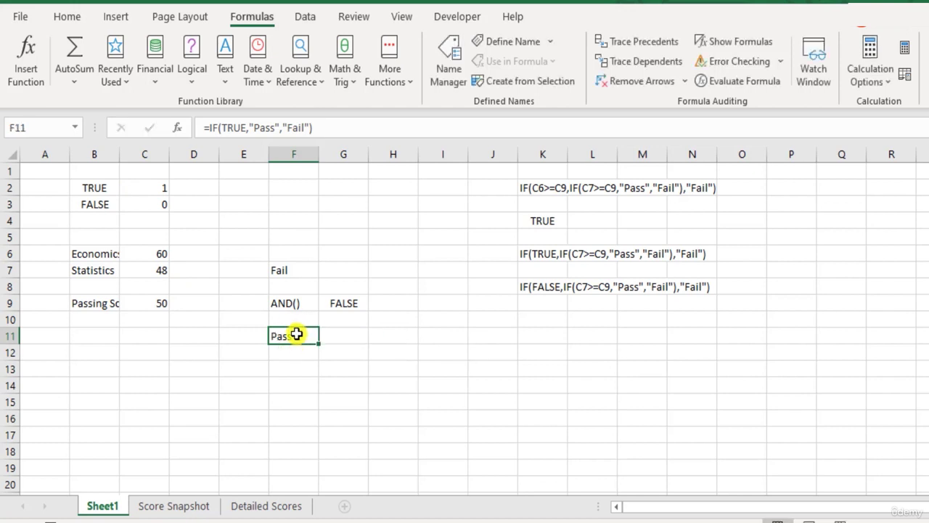
Step: Undo the TRUE and FALSE replacements in F11 to restore the AND condition
{"action": "double_click", "coordinate": [289, 337]}
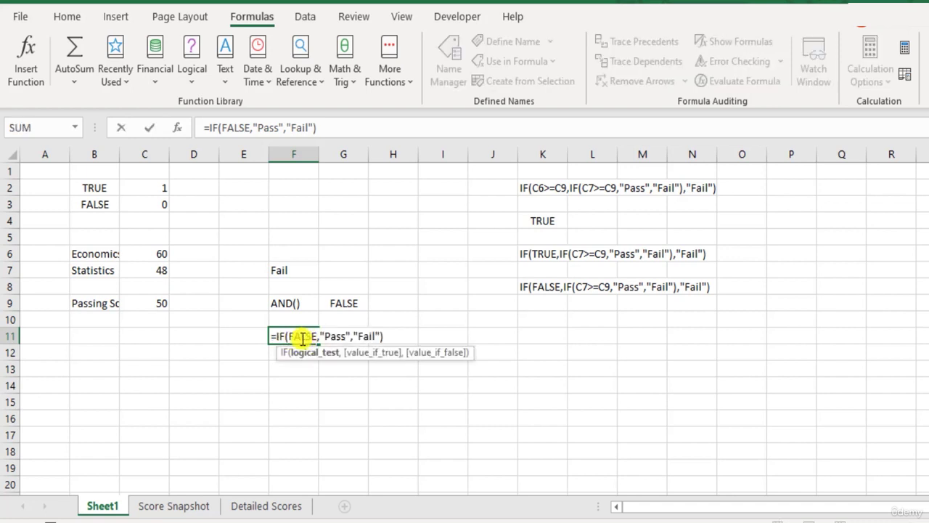
{"action": "key", "text": "Escape"}
{"action": "key", "text": "ctrl+z"}
{"action": "key", "text": "ctrl+z"}
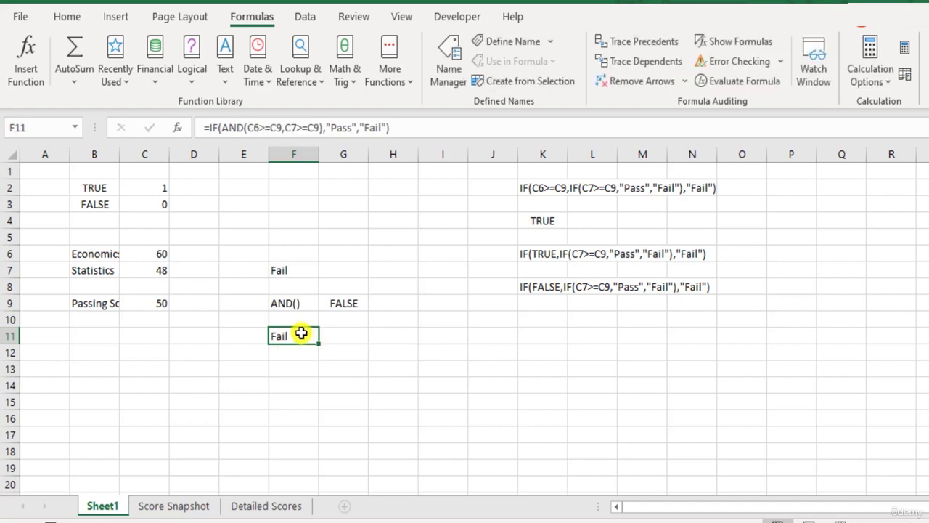
Step: Inspect the AND condition inside the IF formula in F11 without changing it
{"action": "double_click", "coordinate": [305, 335]}
{"action": "left_click_drag", "start_coordinate": [316, 336], "coordinate": [385, 334]}
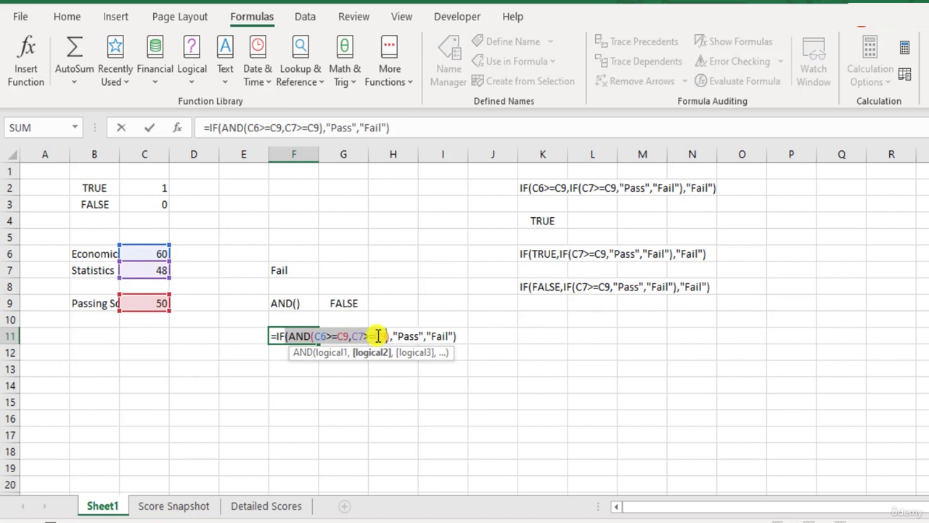
{"action": "key", "text": "ctrl+Return"}
Step: Enter the text label OR() in cell F13
{"action": "left_click", "coordinate": [313, 368]}
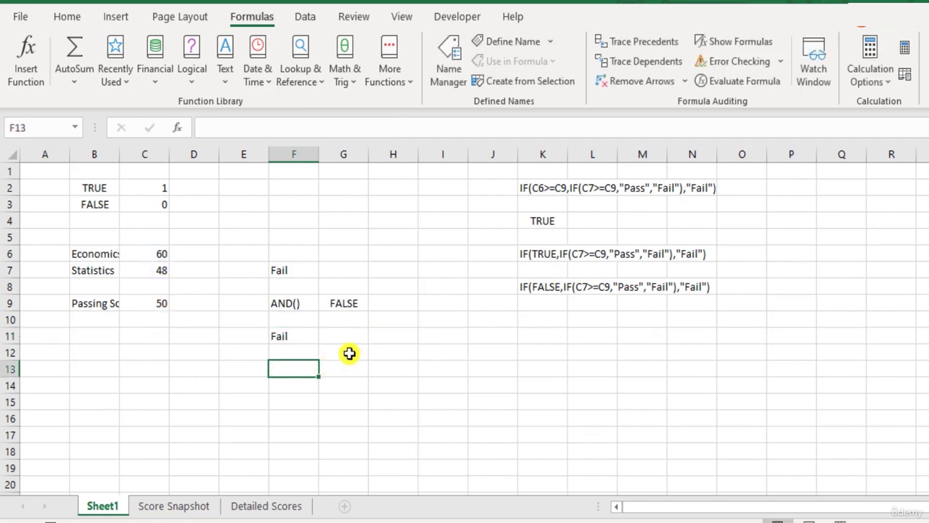
{"action": "type", "text": "OR("}
{"action": "key", "text": "Return"}
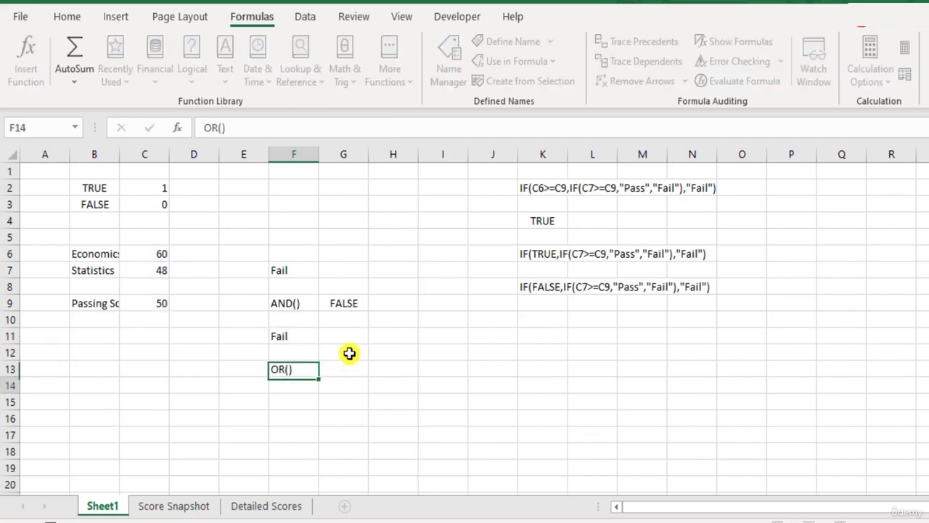
{"action": "key", "text": "Up"}
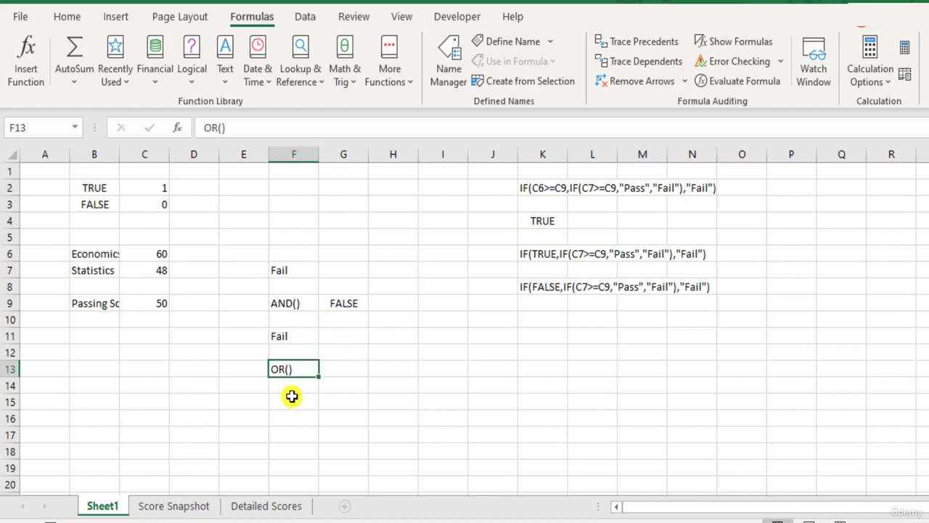
Step: Review the Economics and Statistics scores in C6 and C7 against the passing score
{"action": "left_click", "coordinate": [154, 252]}
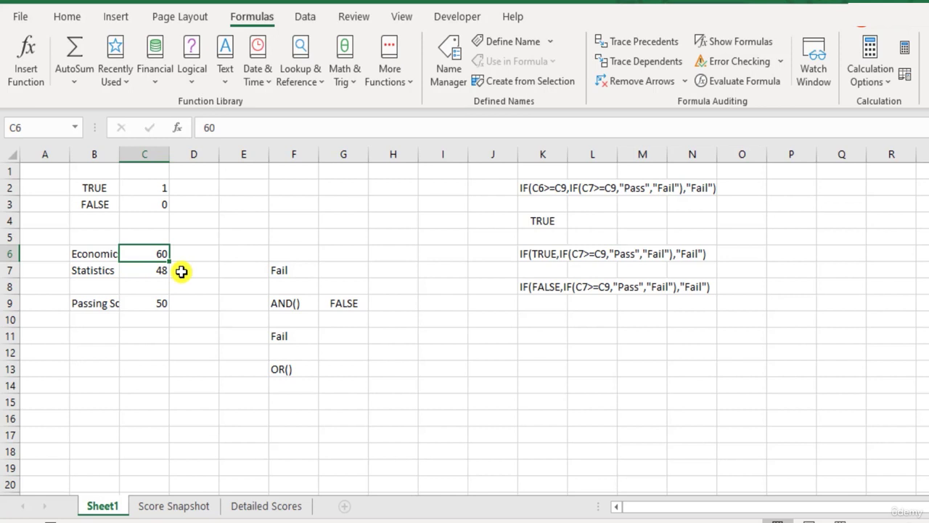
{"action": "left_click", "coordinate": [161, 270]}
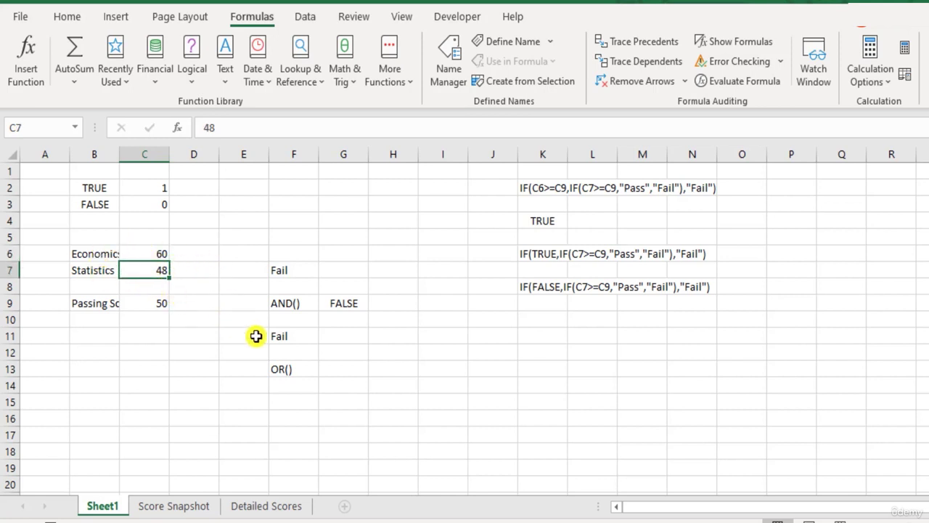
{"action": "left_click", "coordinate": [305, 400]}
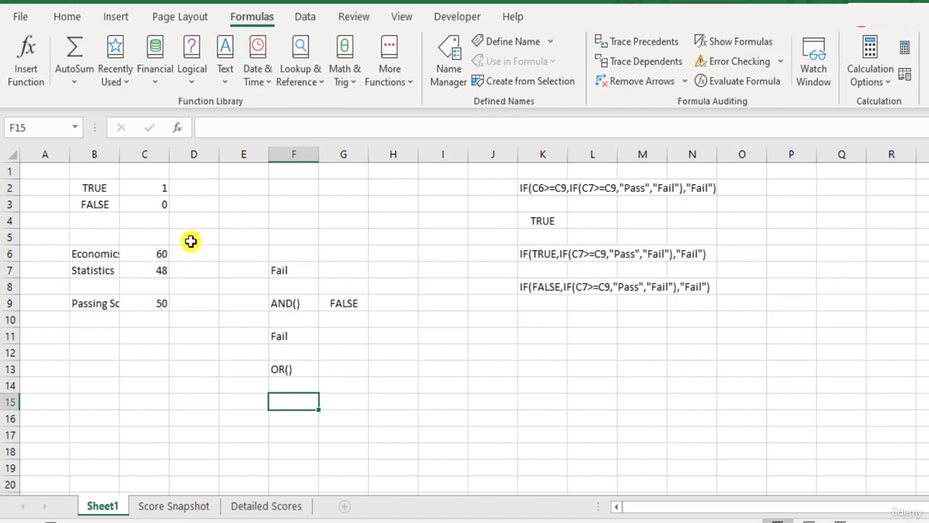
{"action": "left_click", "coordinate": [142, 269]}
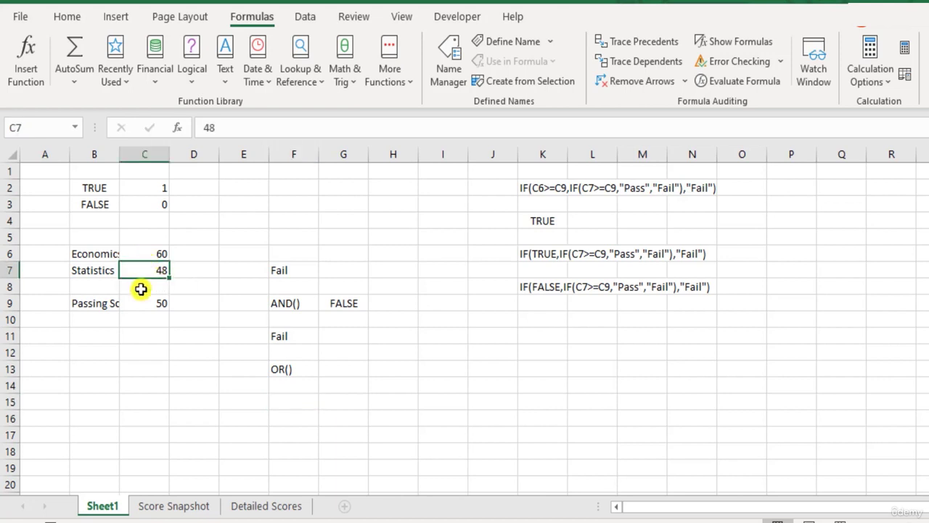
Step: Enter the formula =OR(C6>=C9,C7>=C9) in cell F15 to test both scores against the passing score
{"action": "left_click", "coordinate": [303, 400]}
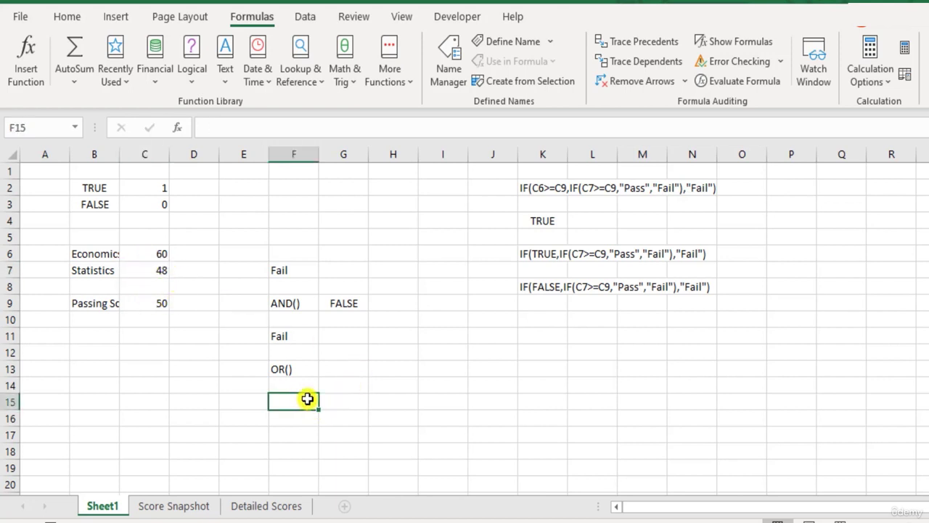
{"action": "type", "text": "="}
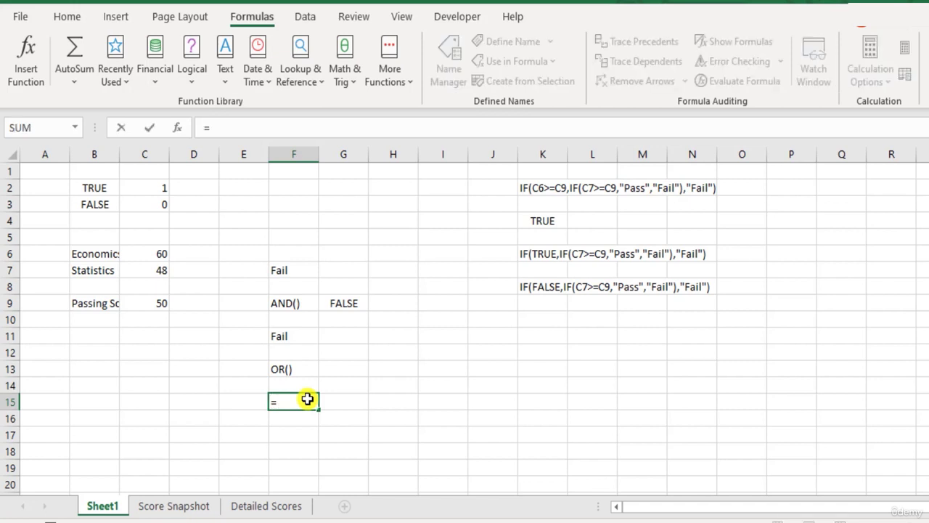
{"action": "type", "text": "o"}
{"action": "key", "text": "Tab"}
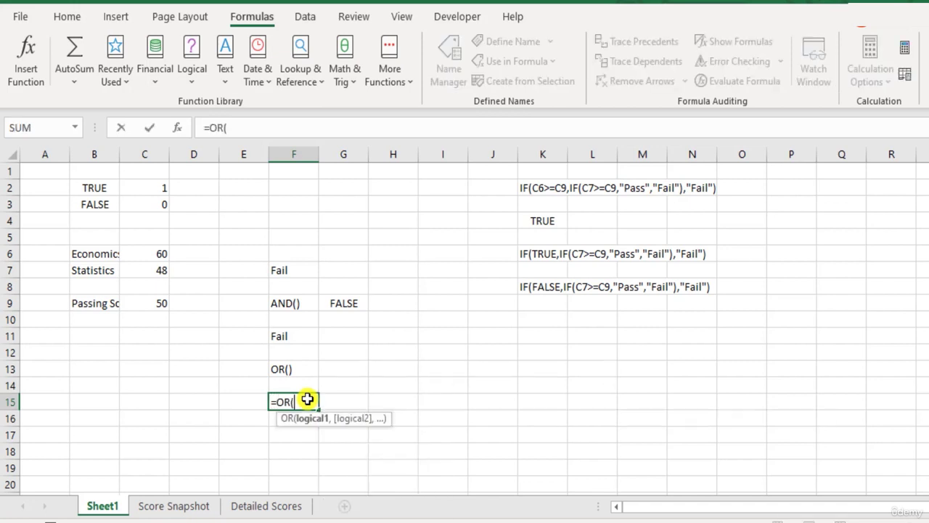
{"action": "left_click", "coordinate": [156, 257]}
{"action": "type", "text": ">="}
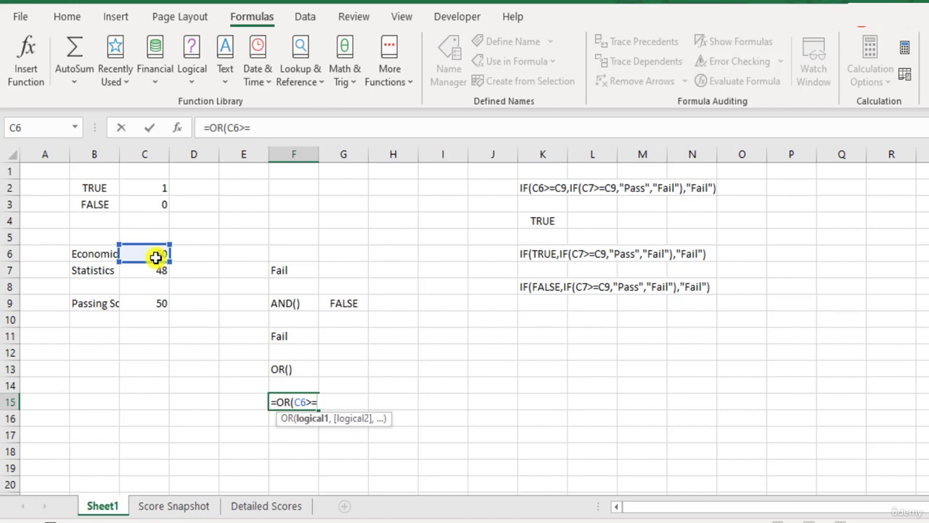
{"action": "left_click", "coordinate": [145, 305]}
{"action": "type", "text": ","}
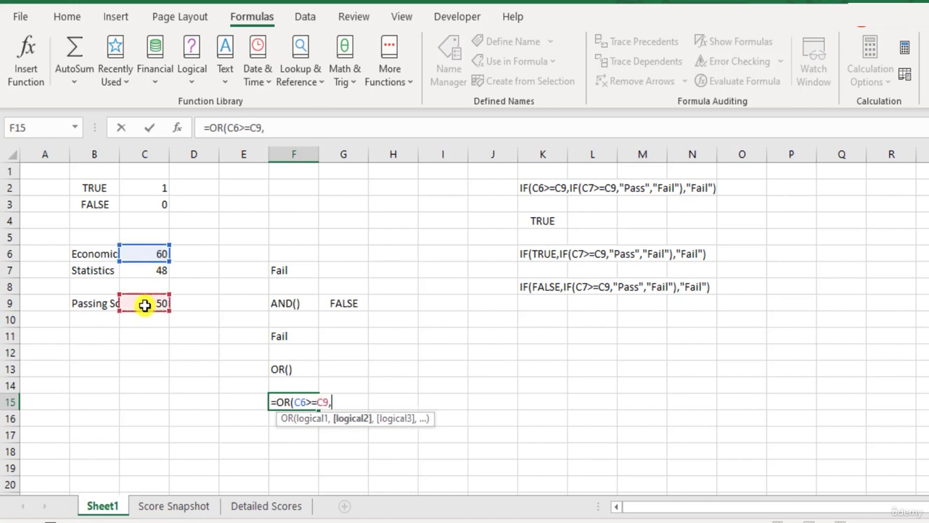
{"action": "left_click", "coordinate": [154, 268]}
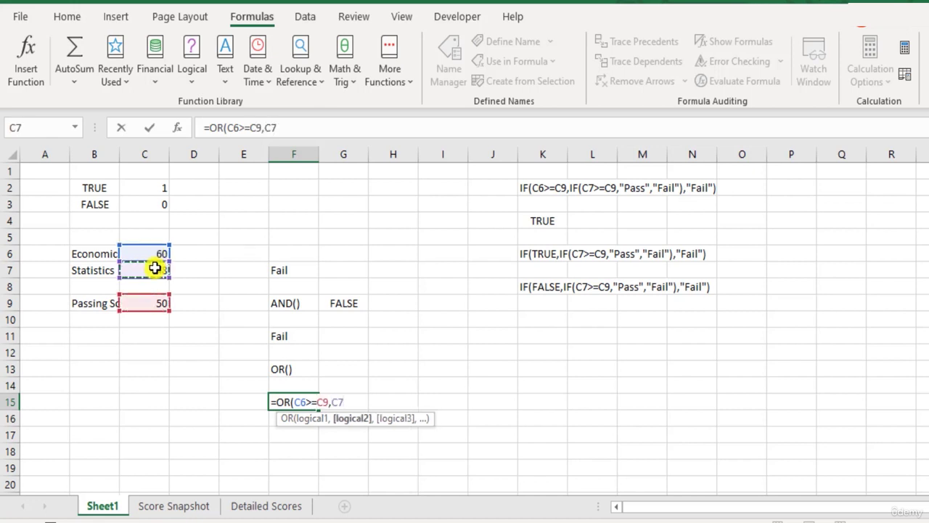
{"action": "type", "text": ">="}
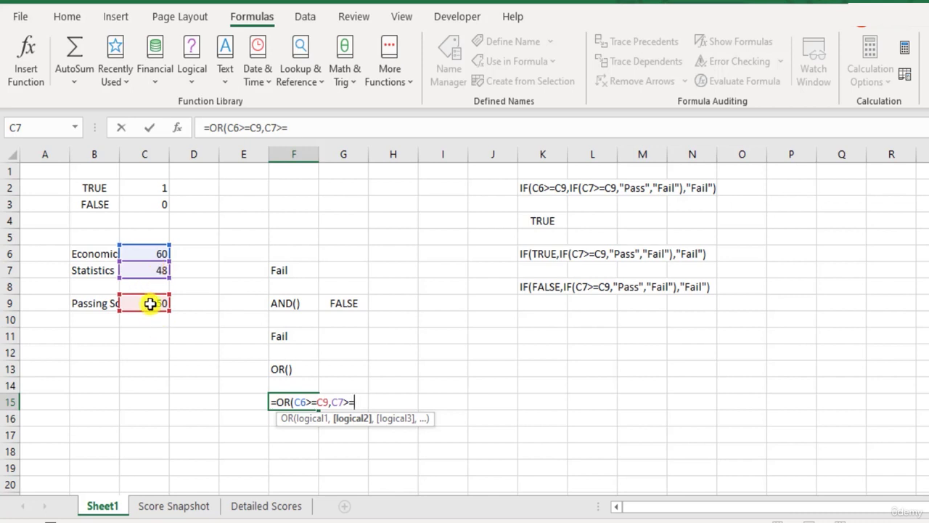
{"action": "left_click", "coordinate": [149, 302]}
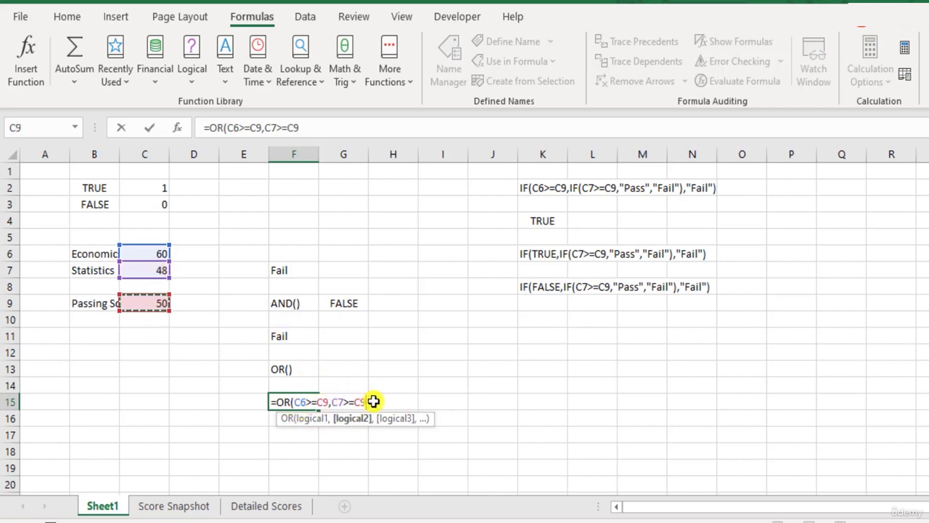
{"action": "type", "text": ")"}
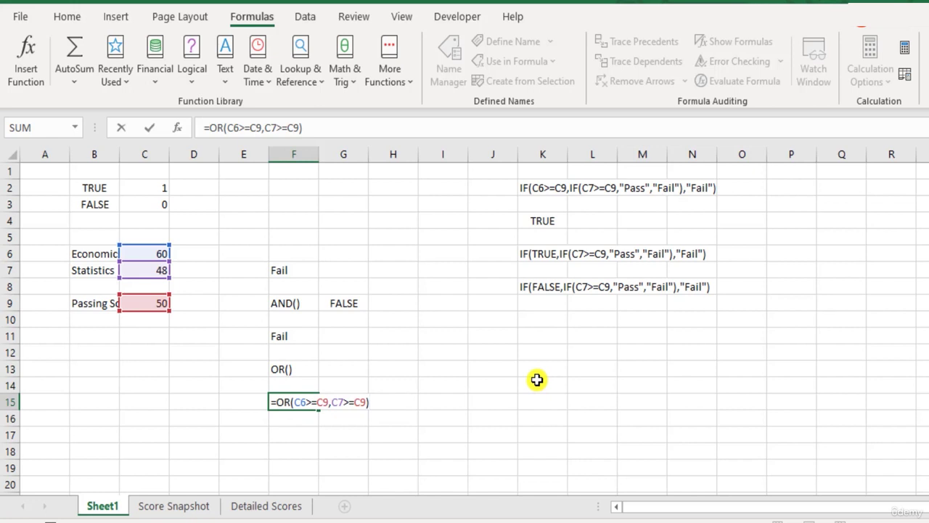
{"action": "key", "text": "Return"}
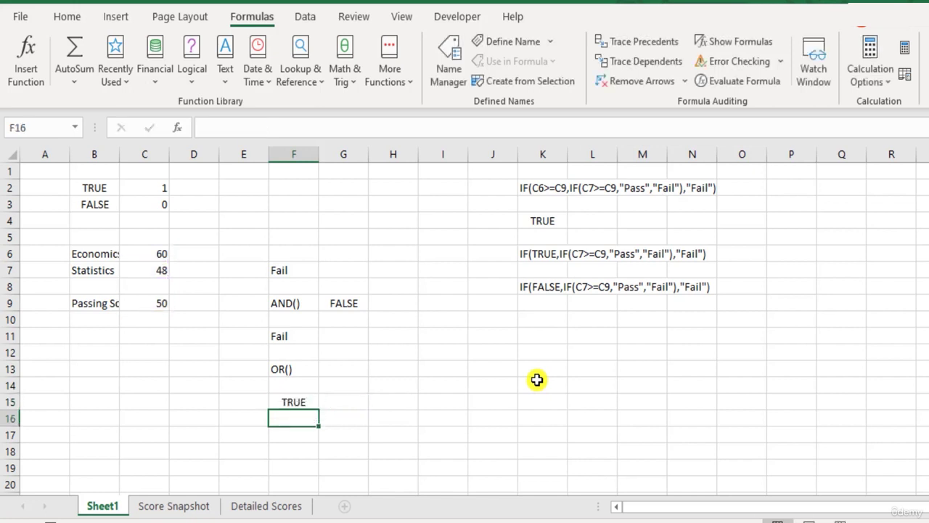
{"action": "left_click", "coordinate": [306, 402]}
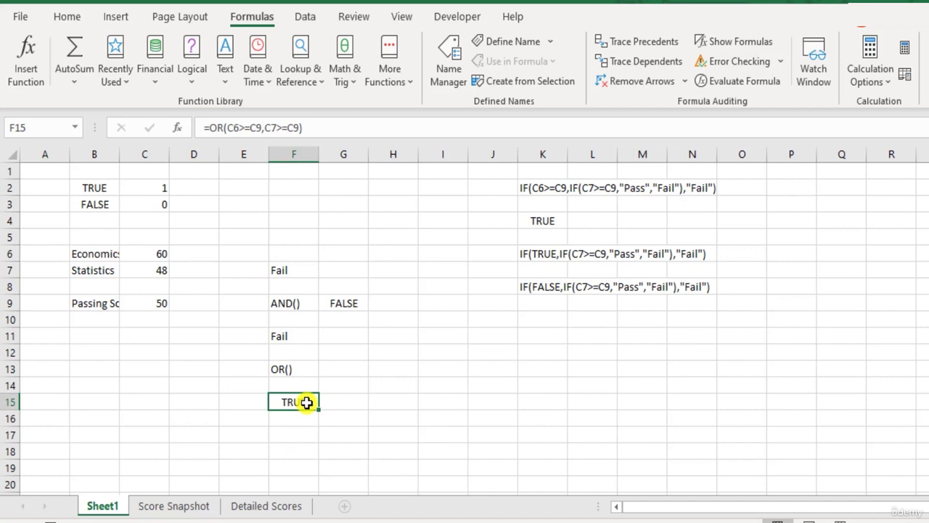
Step: Enter the label AND() in K11 and the note "returns TRUE only when ALL conditions are TURE" in L11
{"action": "left_click", "coordinate": [546, 339]}
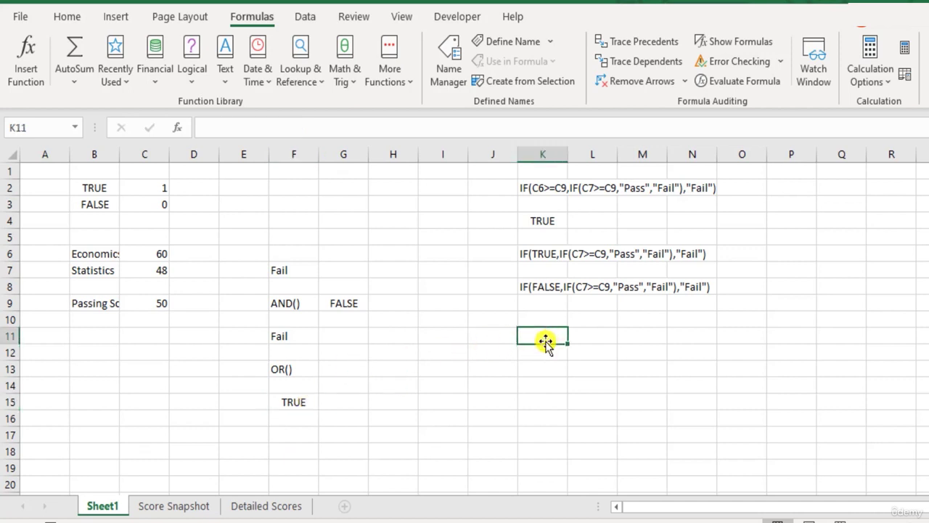
{"action": "type", "text": "AND()"}
{"action": "key", "text": "Tab"}
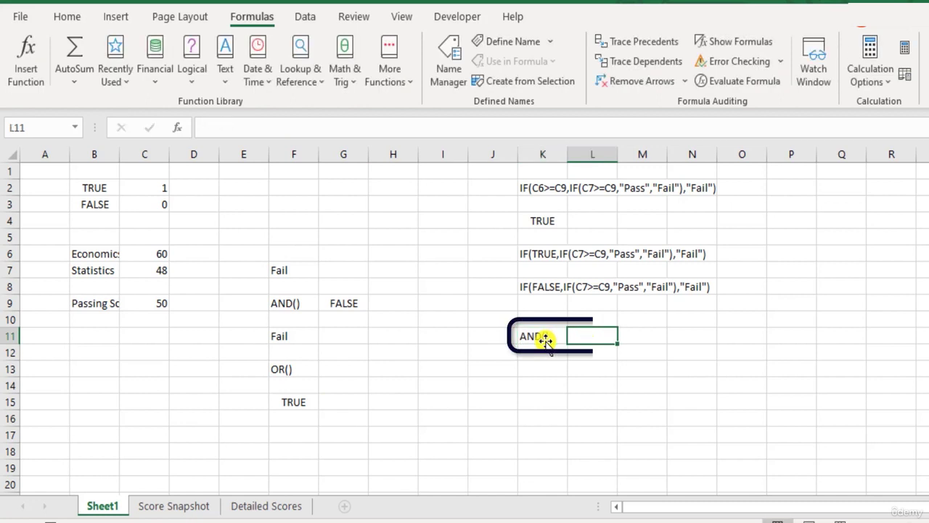
{"action": "type", "text": "returns "}
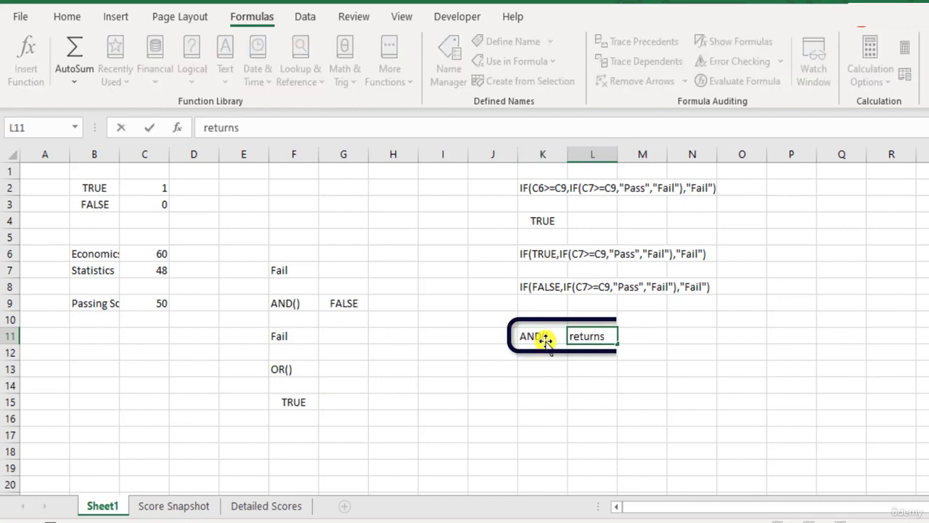
{"action": "type", "text": "TRUE onl"}
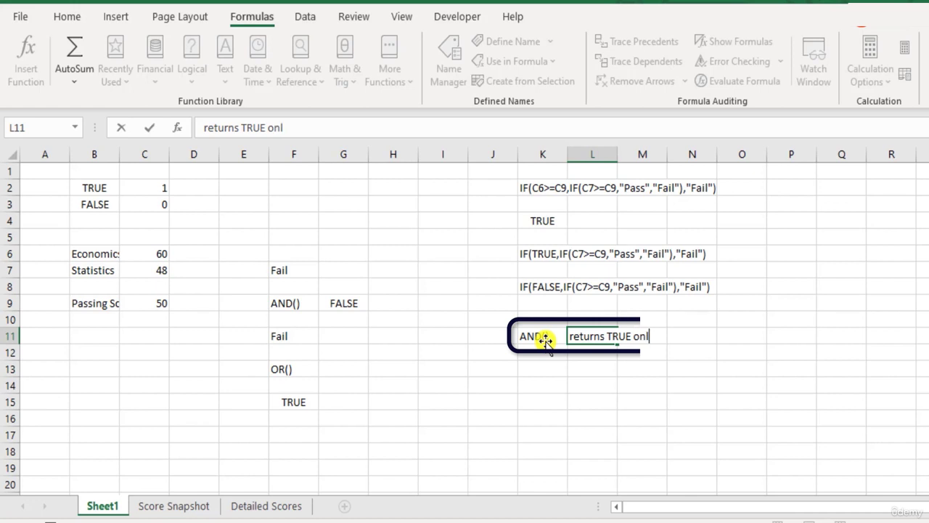
{"action": "type", "text": "y when A"}
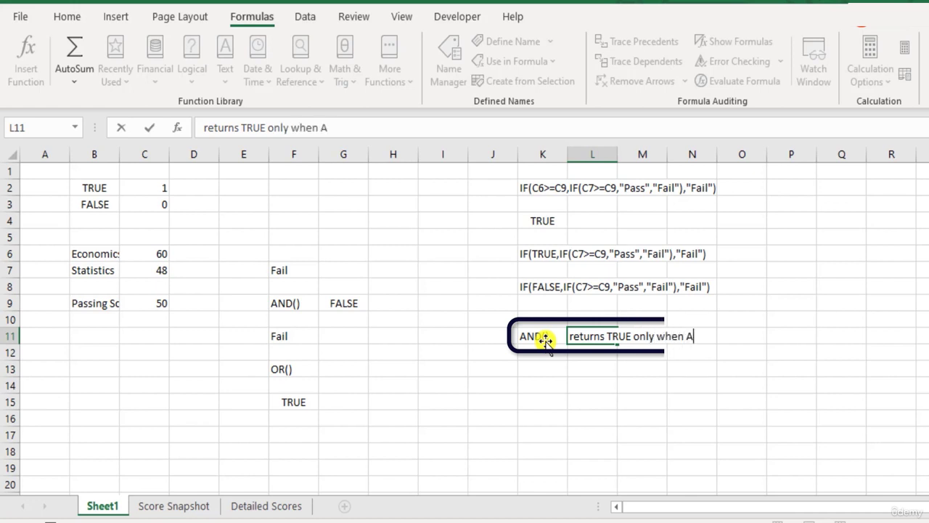
{"action": "type", "text": "LL condi"}
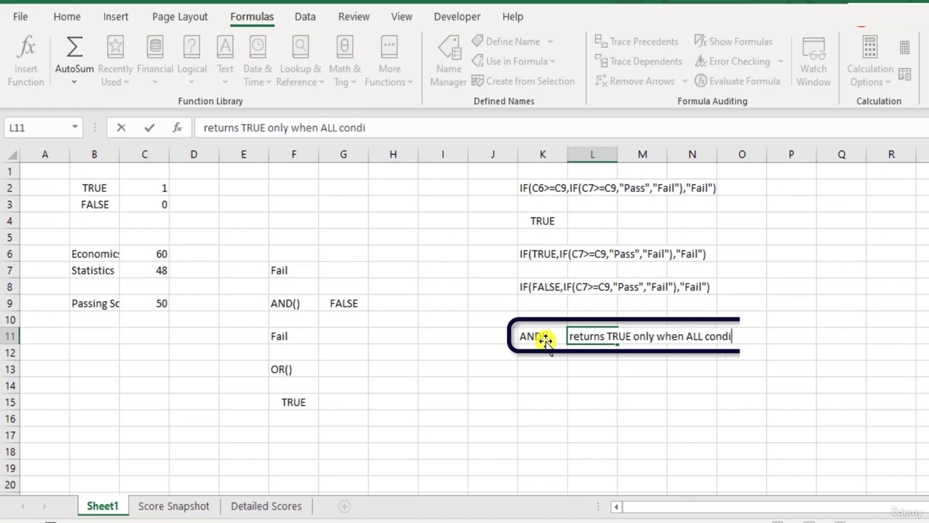
{"action": "type", "text": "tions are"}
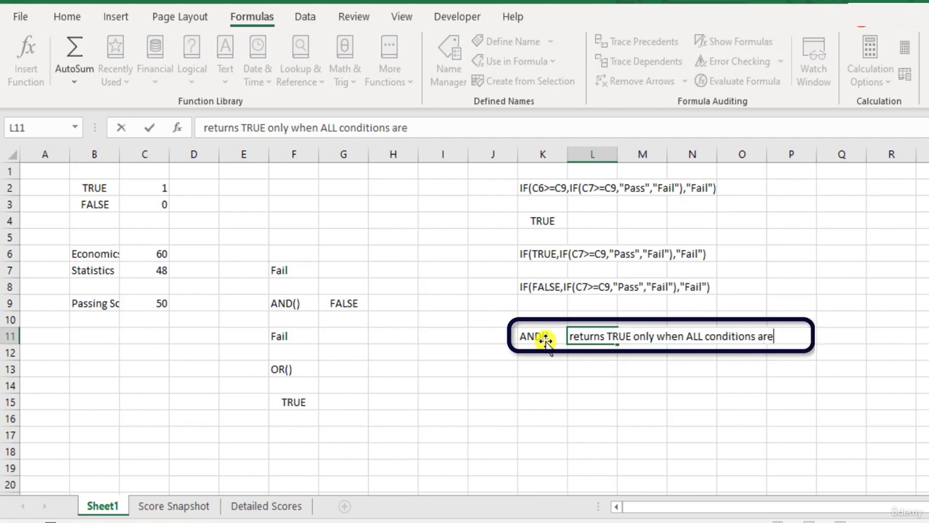
{"action": "type", "text": " TURE"}
{"action": "key", "text": "Return"}
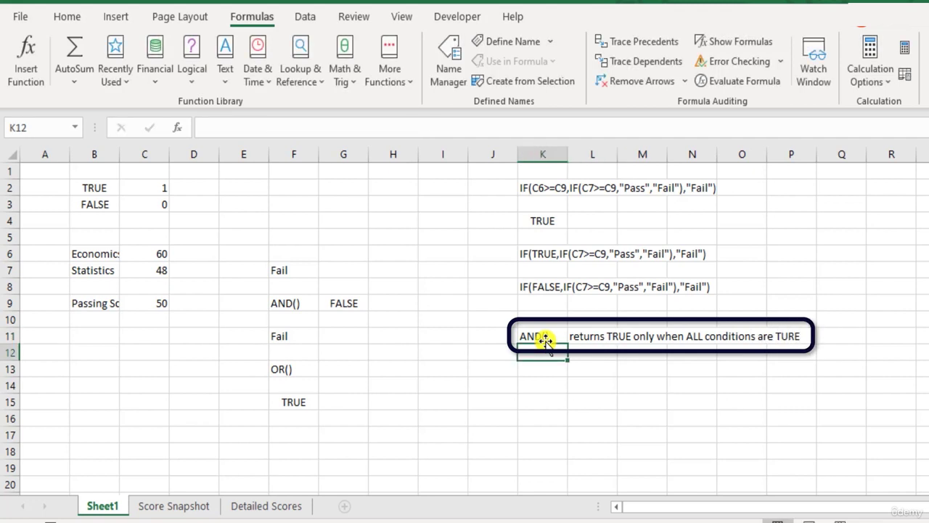
Step: Correct the misspelled last word of the note in L11 to TRUE
{"action": "left_click", "coordinate": [544, 338]}
{"action": "key", "text": "Right"}
{"action": "key", "text": "F2"}
{"action": "key", "text": "BackSpace"}
{"action": "key", "text": "BackSpace"}
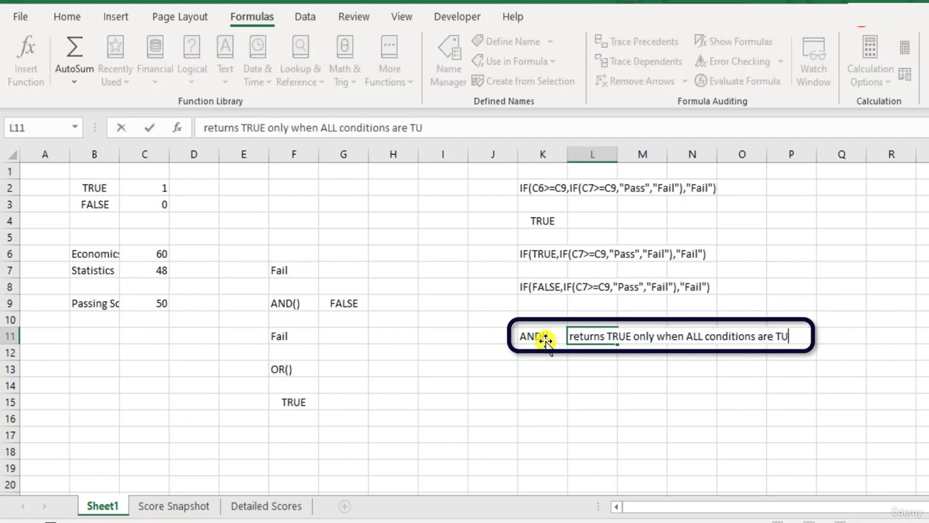
{"action": "key", "text": "Return"}
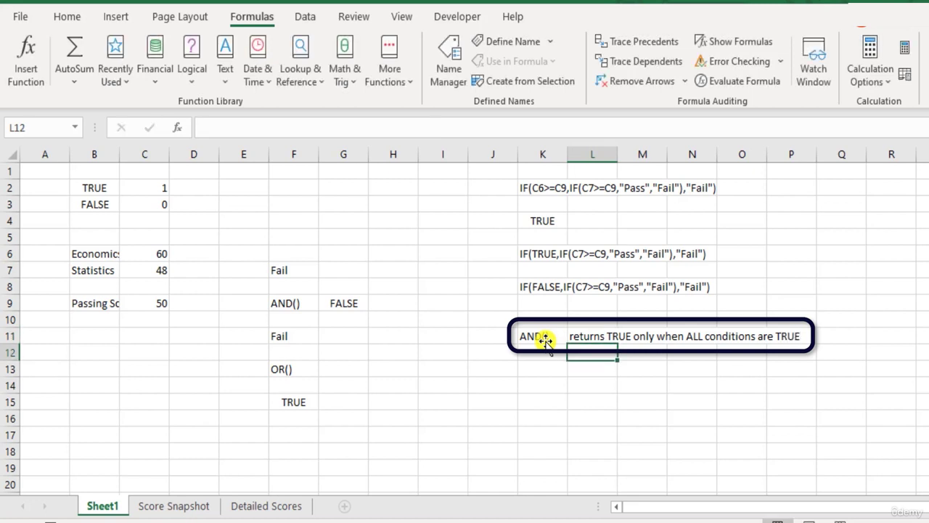
Step: Enter the note "returns FALSE if there is atleast 1 FALSE condition" in L12
{"action": "type", "text": "r"}
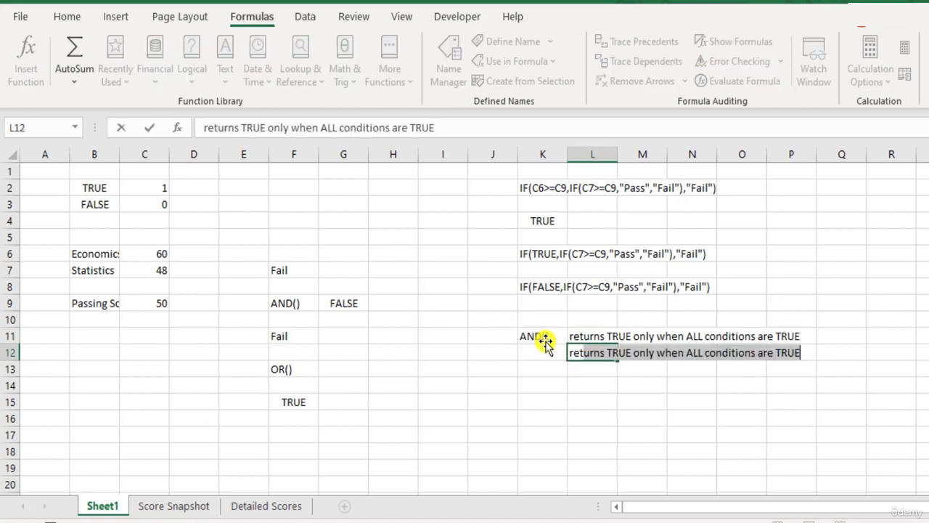
{"action": "type", "text": "eturns FALSE"}
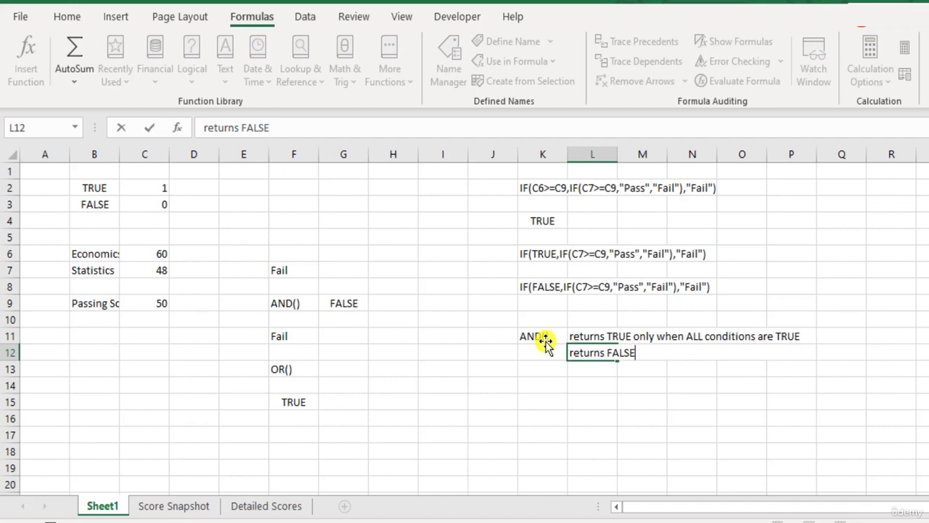
{"action": "type", "text": " if there is atleast 1 FA"}
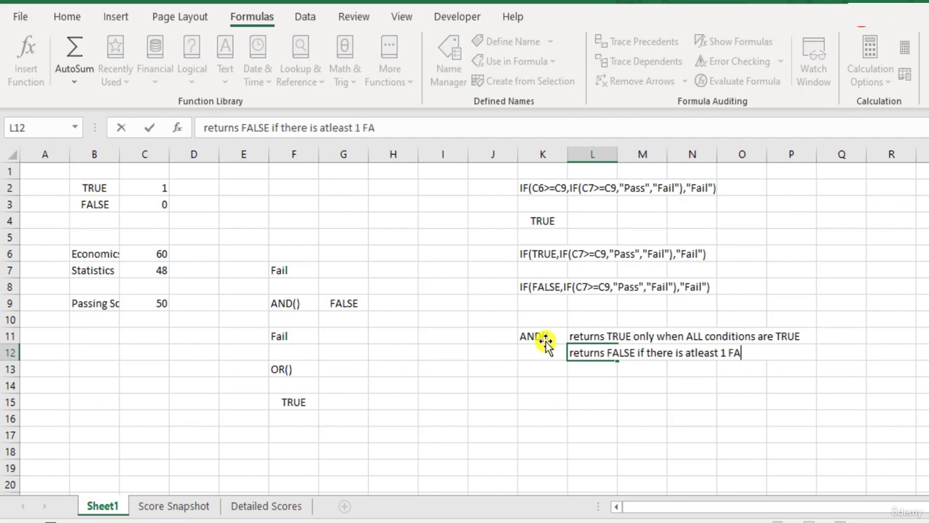
{"action": "type", "text": "LSE condition"}
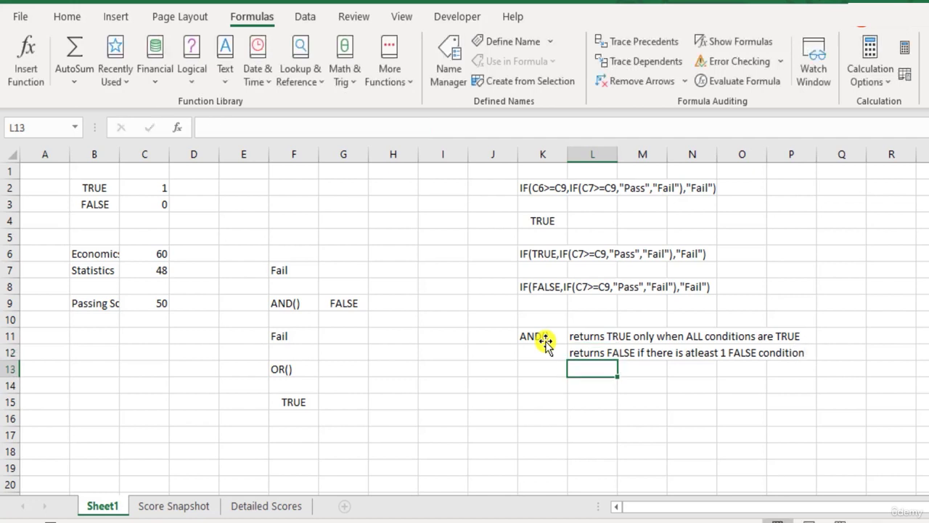
{"action": "key", "text": "Return"}
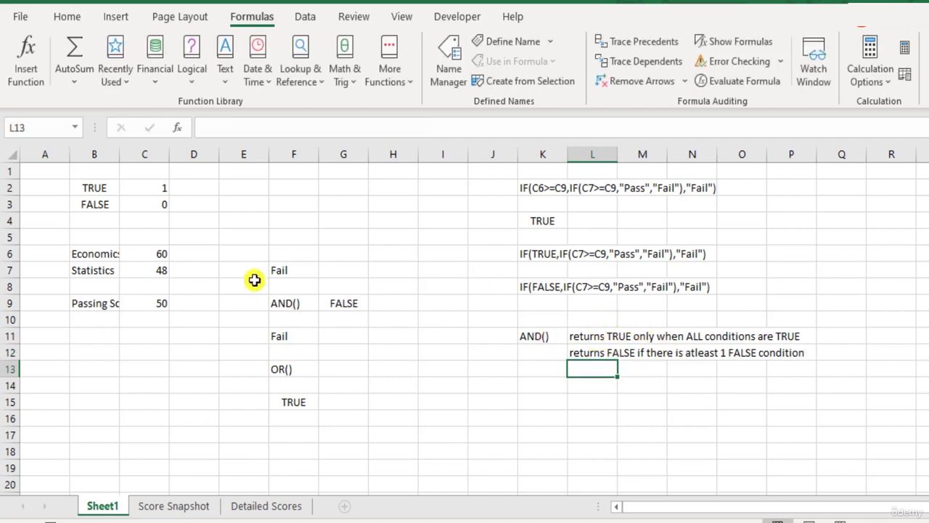
Step: Compare the AND() notes in L11 and L12 with the two AND conditions in the F11 formula, leaving it unchanged
{"action": "left_click", "coordinate": [595, 339]}
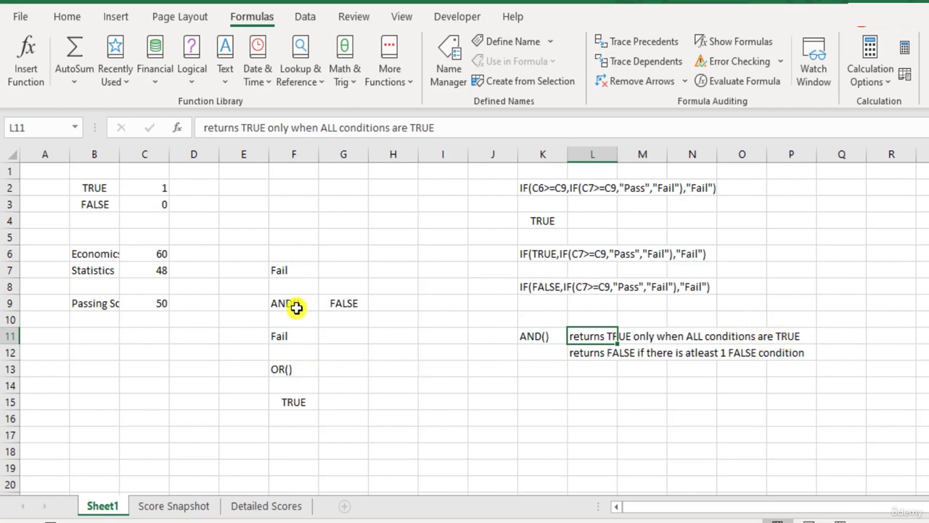
{"action": "left_click", "coordinate": [293, 334]}
{"action": "double_click", "coordinate": [293, 334]}
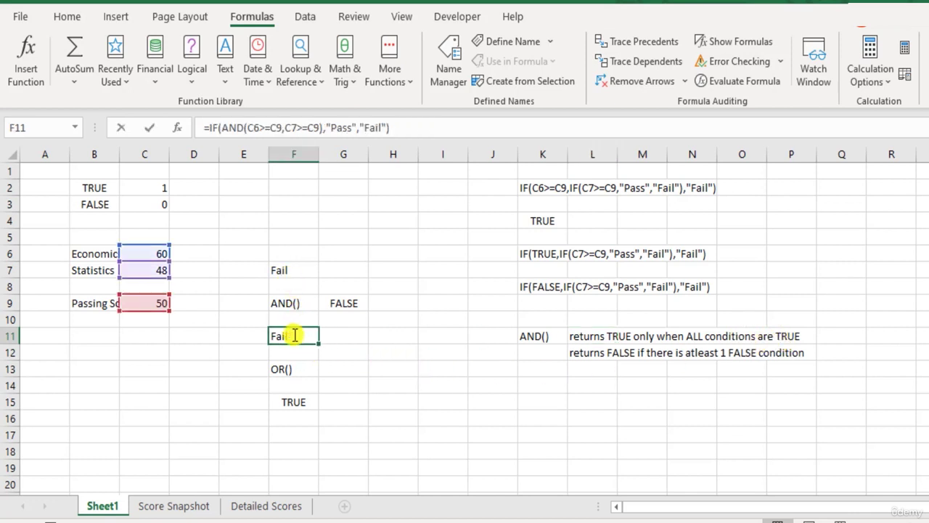
{"action": "left_click_drag", "start_coordinate": [313, 336], "coordinate": [378, 334]}
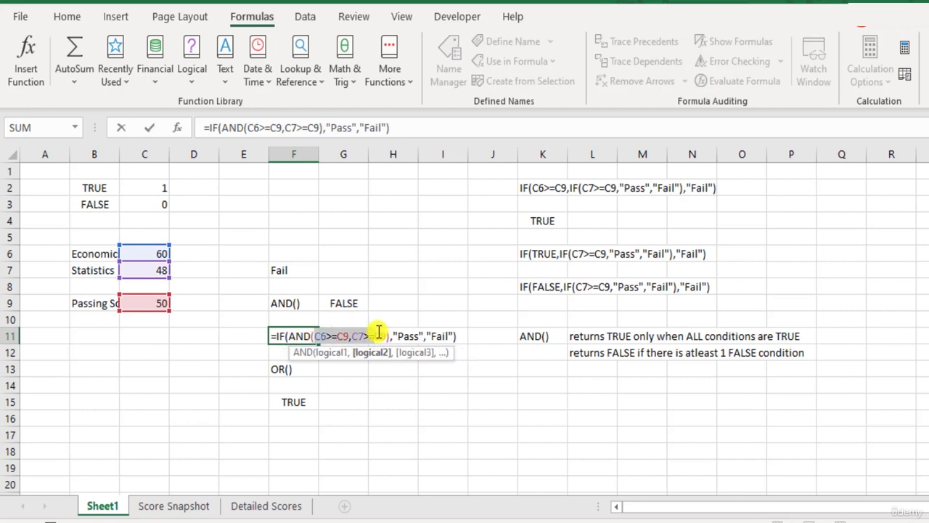
{"action": "key", "text": "Escape"}
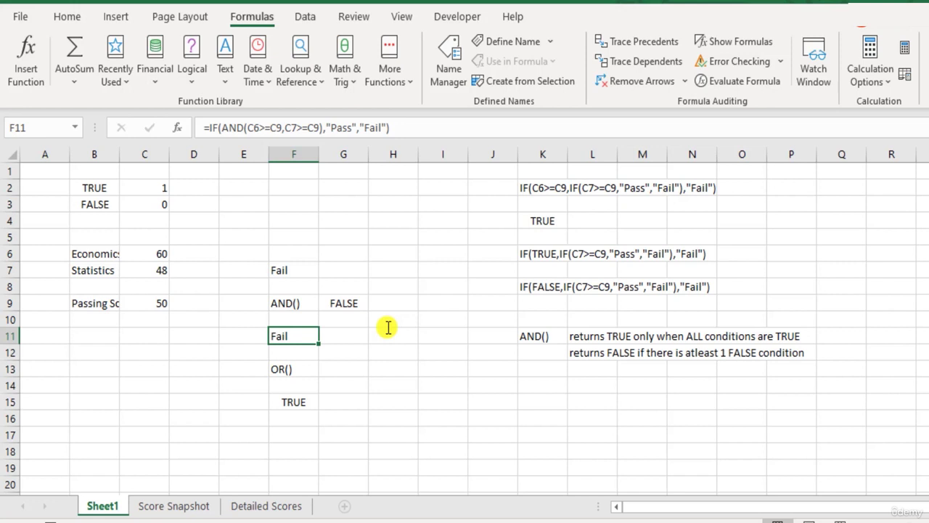
{"action": "left_click", "coordinate": [601, 356]}
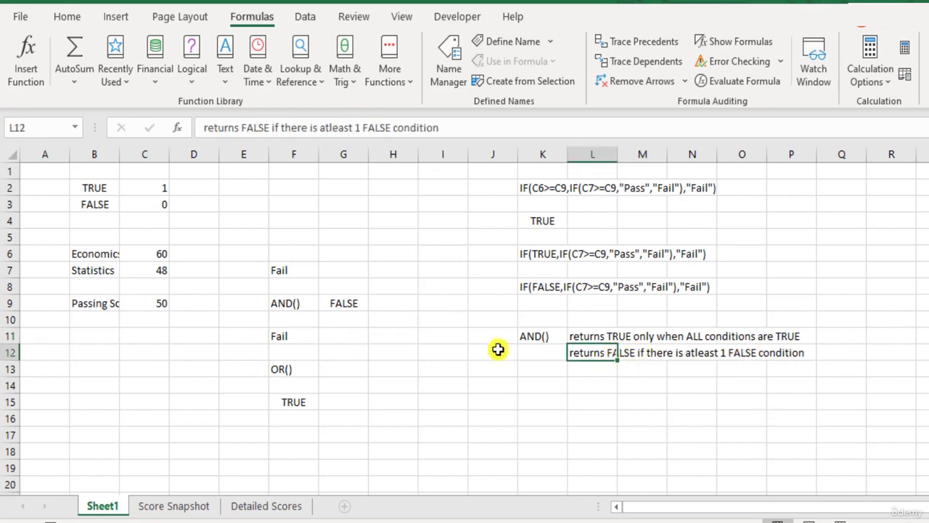
{"action": "left_click", "coordinate": [535, 337]}
{"action": "left_click", "coordinate": [606, 355]}
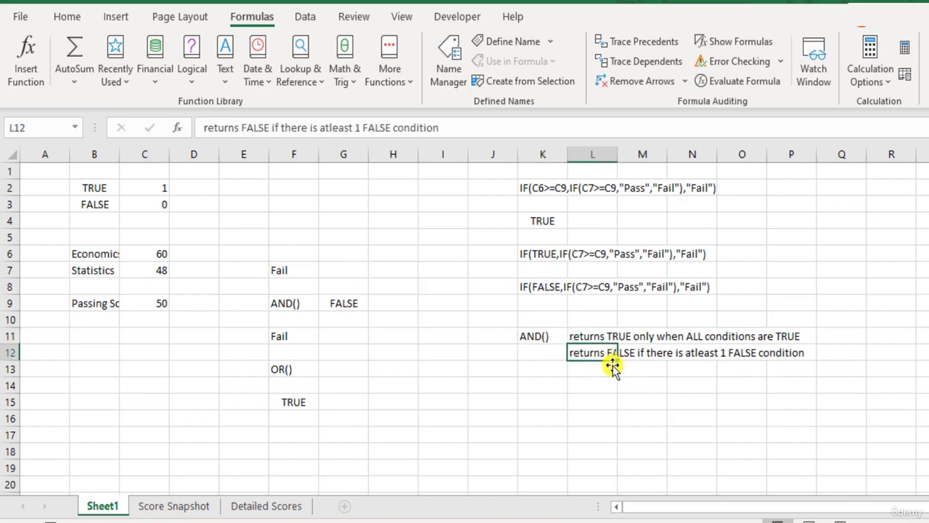
Step: Enter the label OR() in K14 and the note "returns TRUE when there is atleast 1 TRUE condition" in L14
{"action": "left_click", "coordinate": [566, 386]}
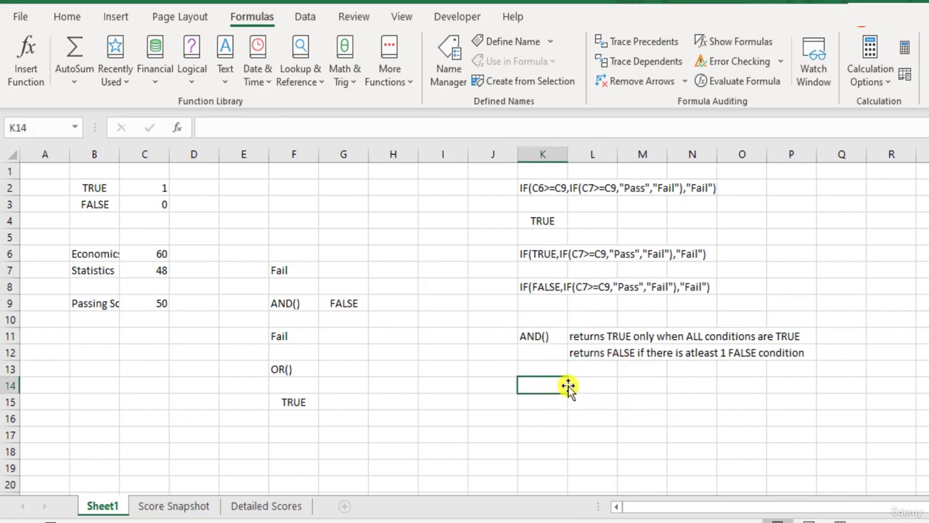
{"action": "type", "text": "OR()"}
{"action": "key", "text": "Tab"}
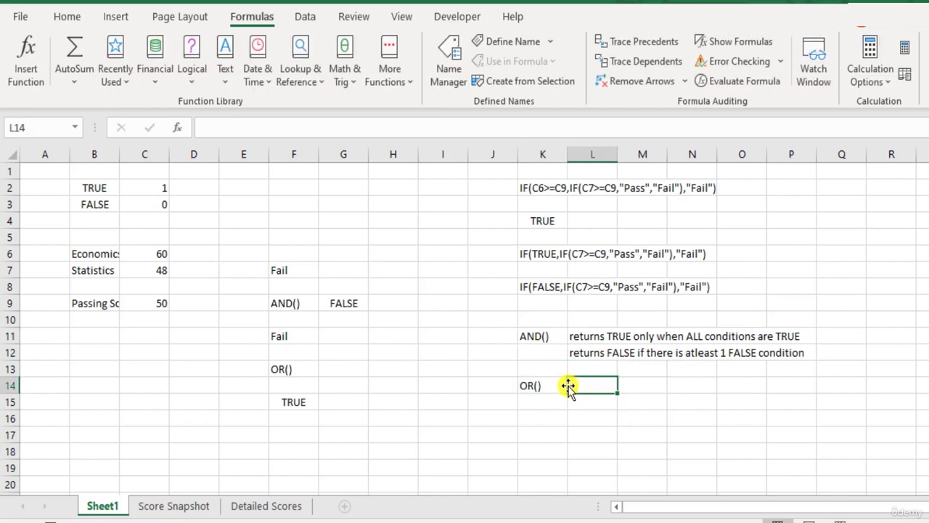
{"action": "type", "text": "retu"}
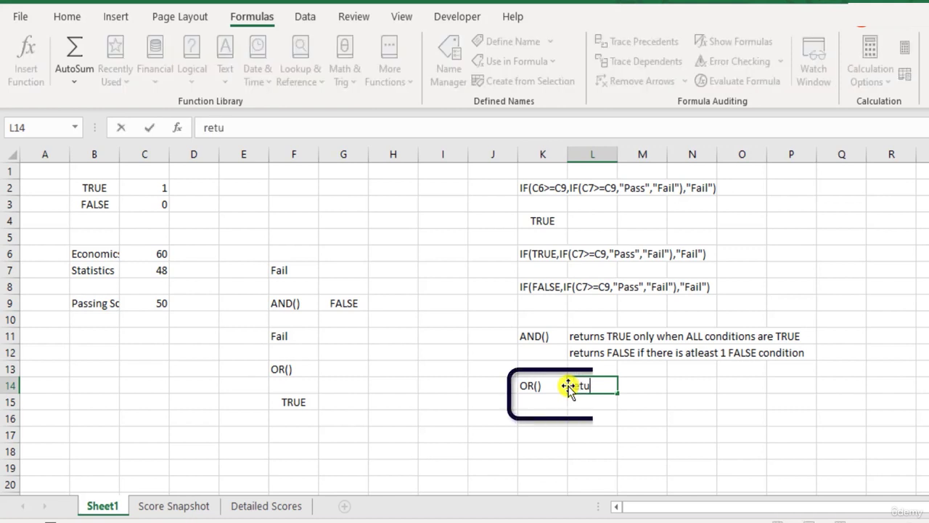
{"action": "type", "text": "rns TRU"}
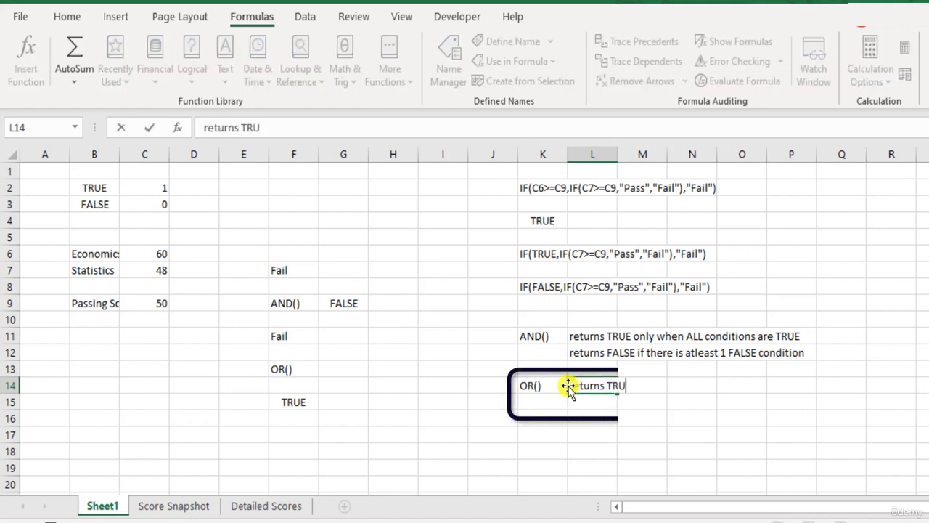
{"action": "type", "text": "E when therei"}
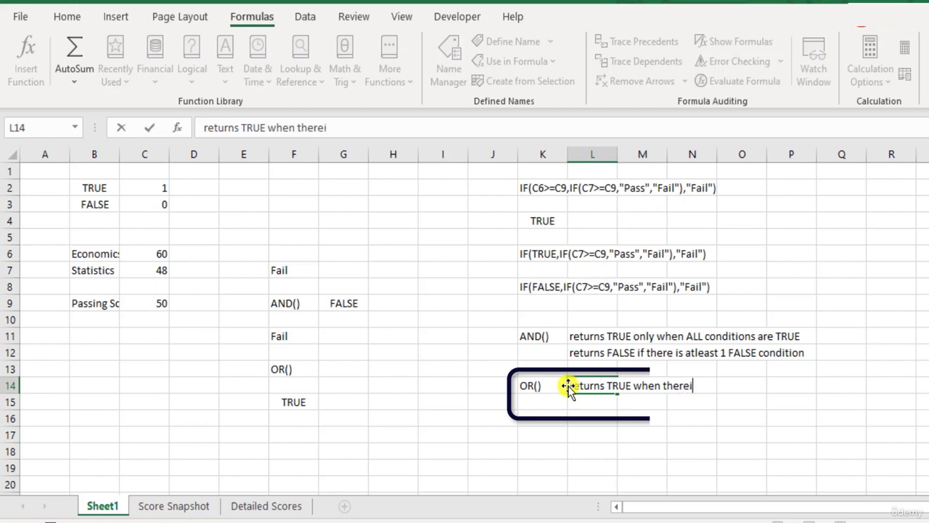
{"action": "key", "text": "BackSpace"}
{"action": "type", "text": "is a"}
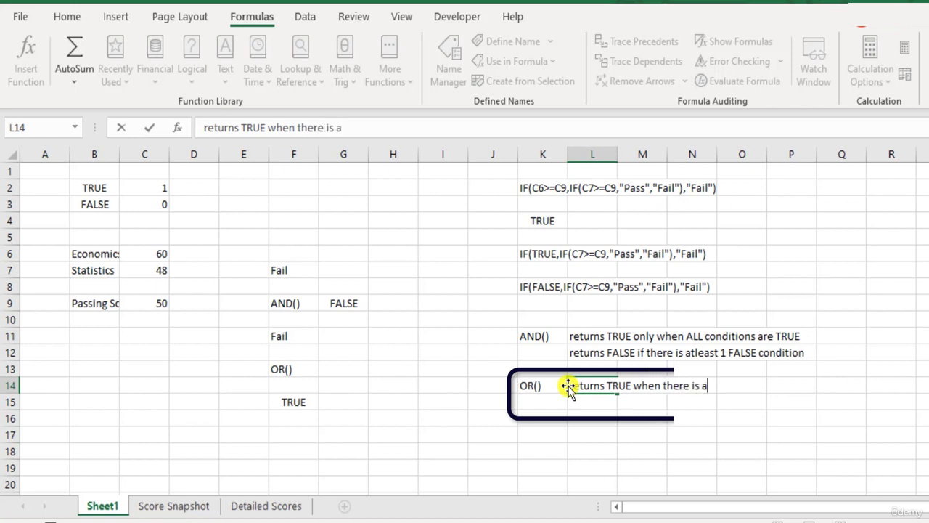
{"action": "type", "text": "t;east"}
{"action": "key", "text": "BackSpace"}
{"action": "key", "text": "BackSpace"}
{"action": "key", "text": "BackSpace"}
{"action": "key", "text": "BackSpace"}
{"action": "key", "text": "BackSpace"}
{"action": "type", "text": "le"}
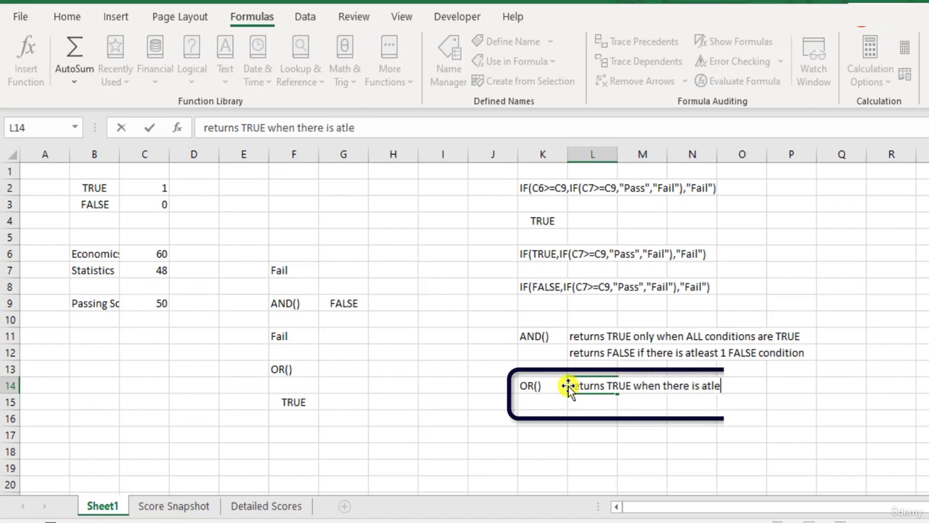
{"action": "type", "text": "ast 1"}
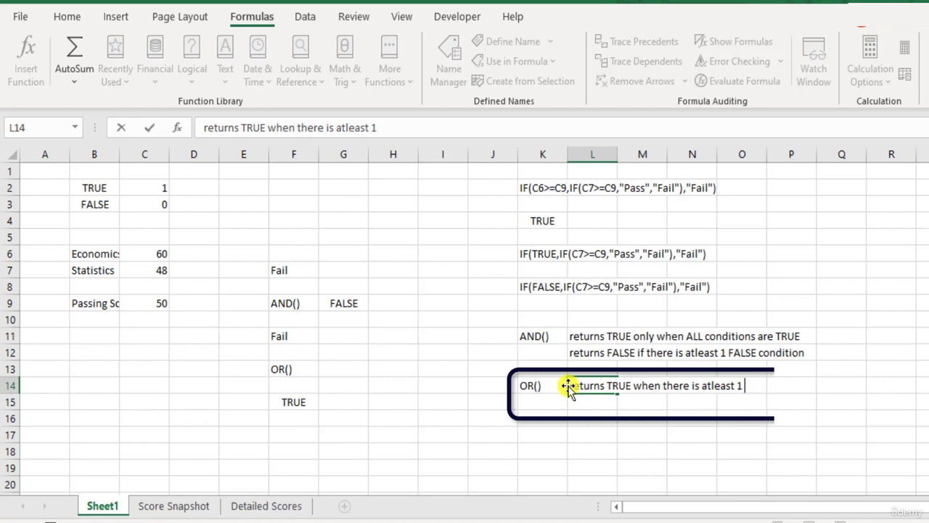
{"action": "type", "text": " TRUE c"}
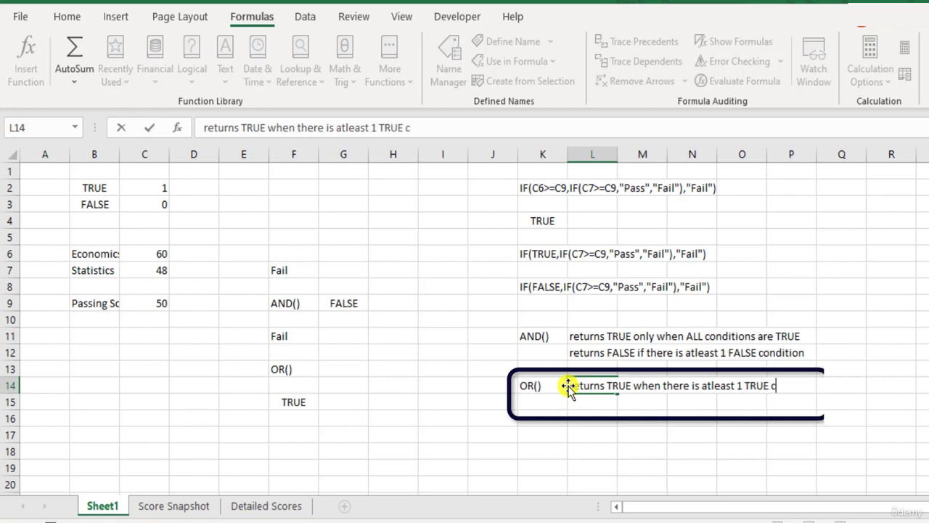
{"action": "type", "text": "ondition"}
{"action": "key", "text": "Return"}
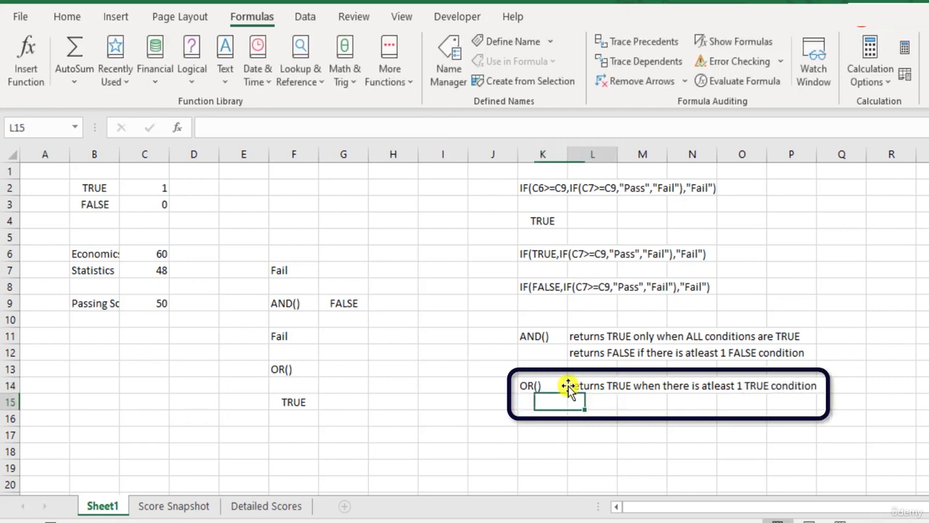
Step: Enter the note "returns FALSE only when ALL conditions are FALSE" in L15
{"action": "type", "text": "re"}
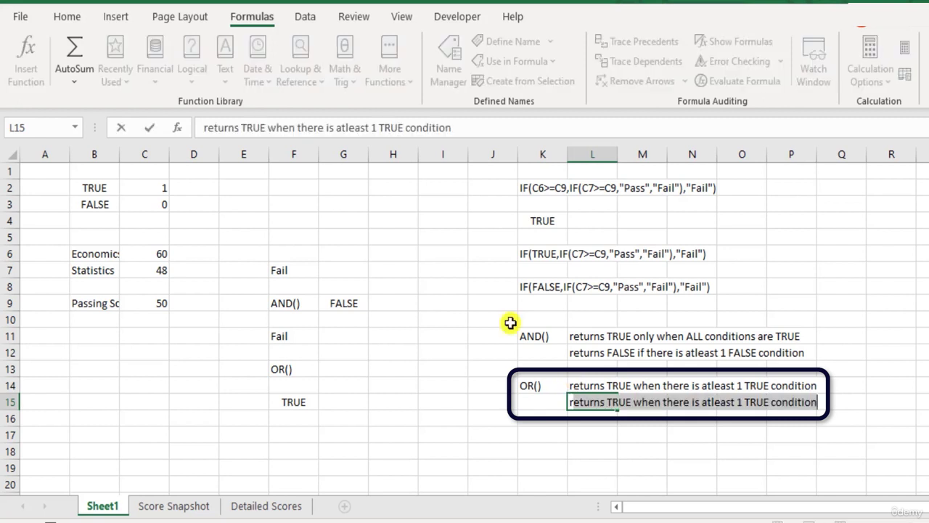
{"action": "type", "text": "turns FALS"}
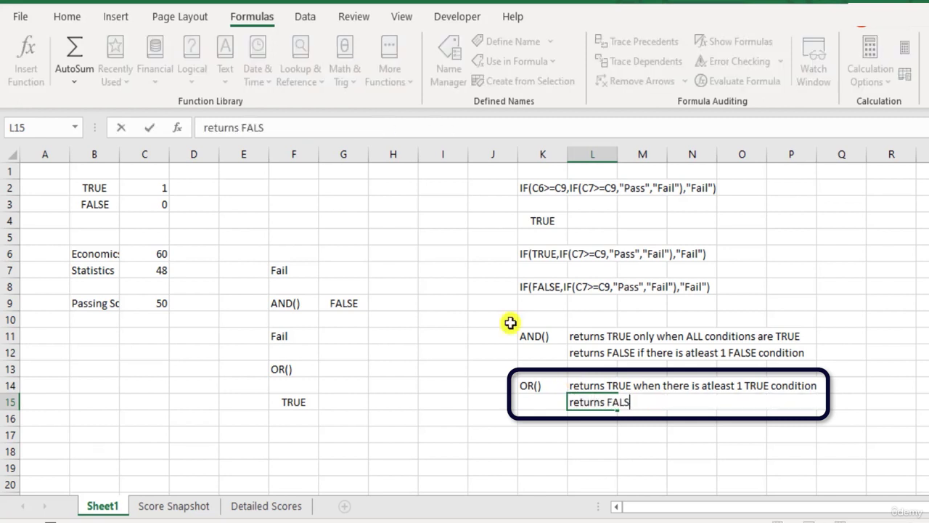
{"action": "type", "text": "E only wh"}
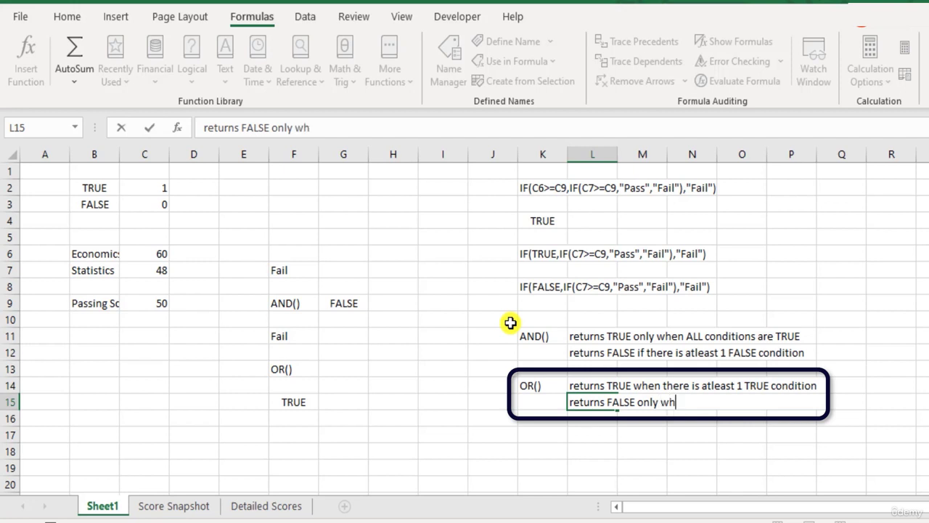
{"action": "type", "text": "en ALL conditions"}
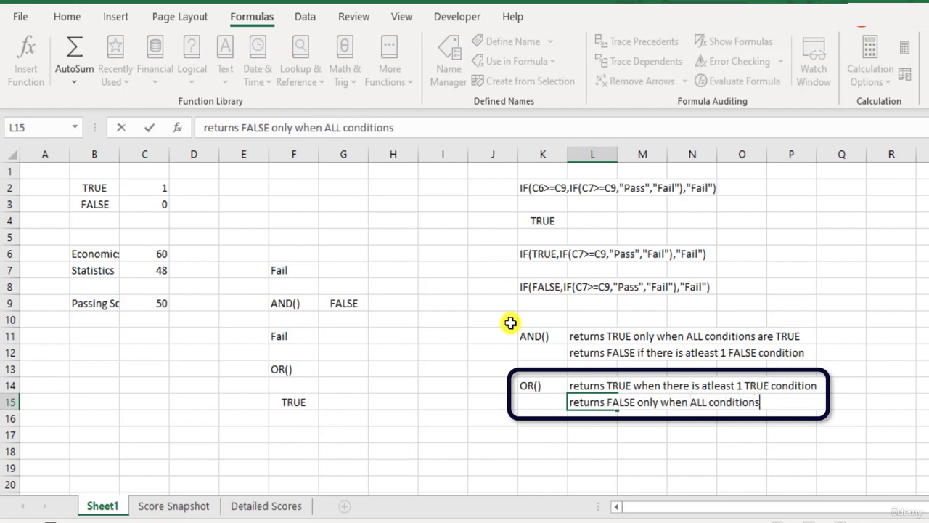
{"action": "type", "text": " are FALSE"}
{"action": "key", "text": "Up"}
{"action": "key", "text": "Down"}
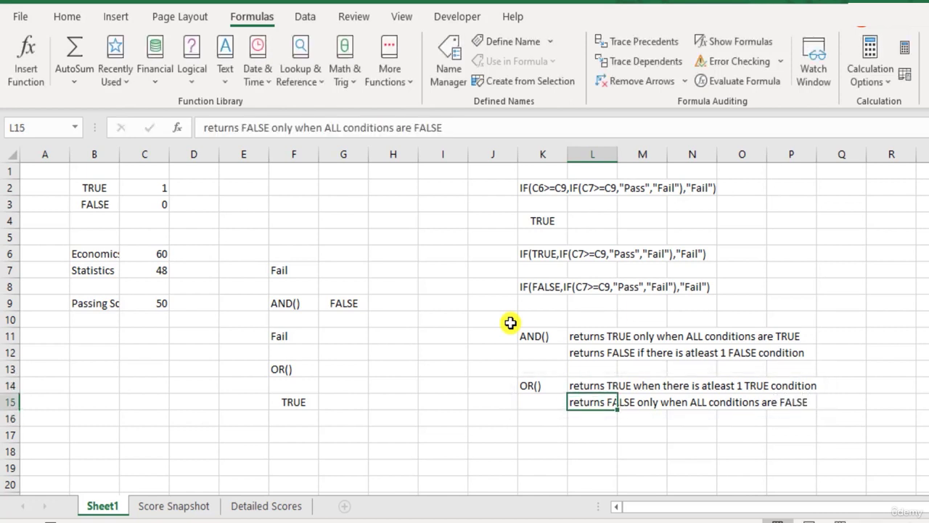
Step: Review the OR() notes in L14 and L15 and compare them with the AND() notes in L11 and L12
{"action": "key", "text": "Up"}
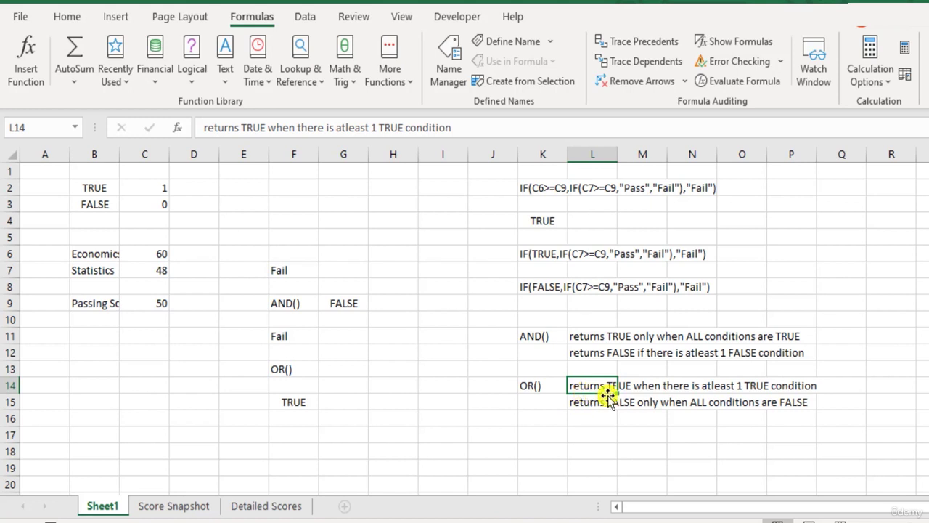
{"action": "left_click", "coordinate": [542, 386]}
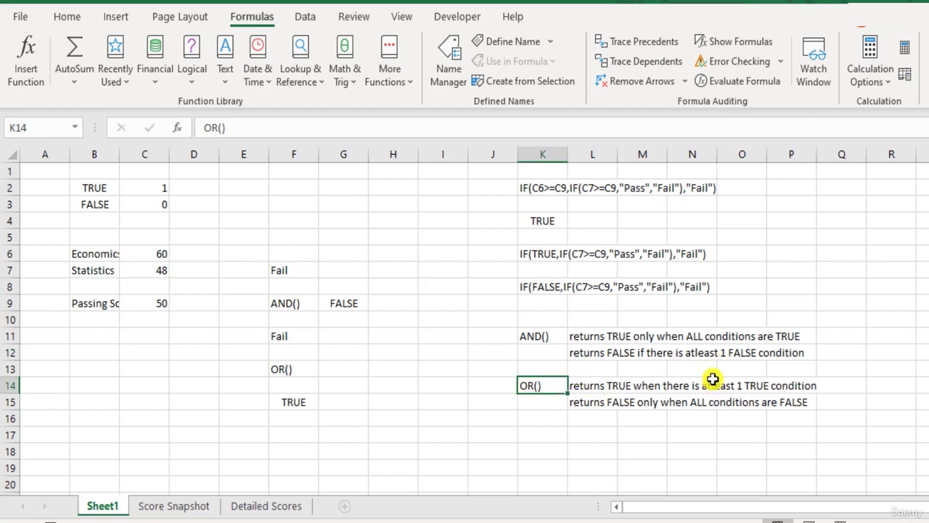
{"action": "left_click", "coordinate": [588, 410]}
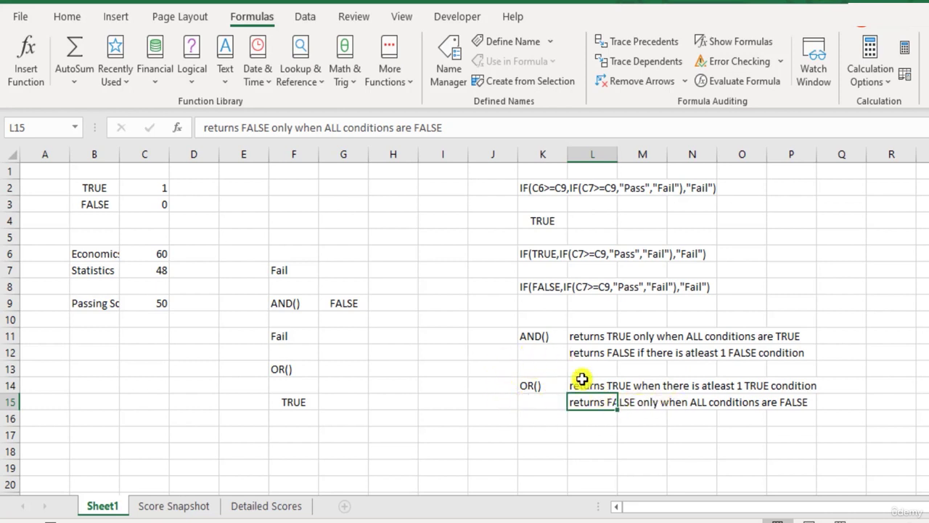
{"action": "left_click", "coordinate": [555, 340]}
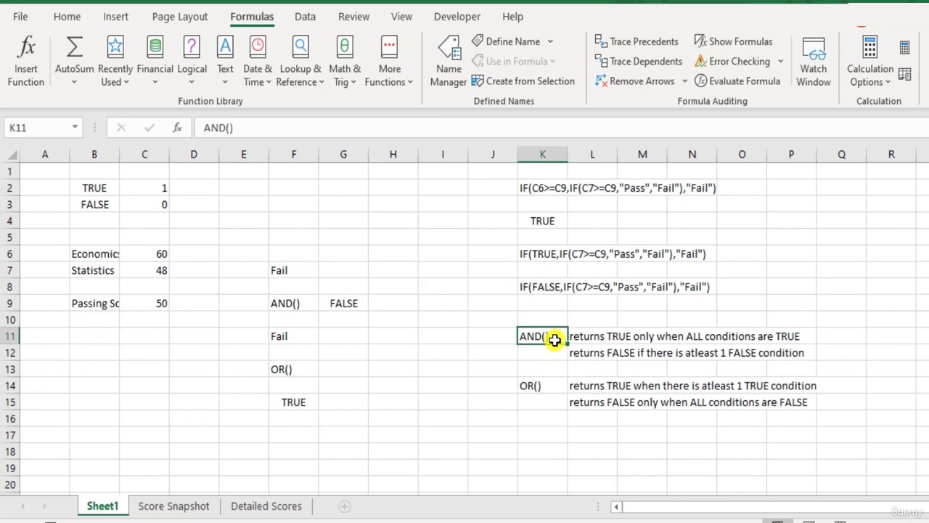
{"action": "left_click", "coordinate": [602, 336]}
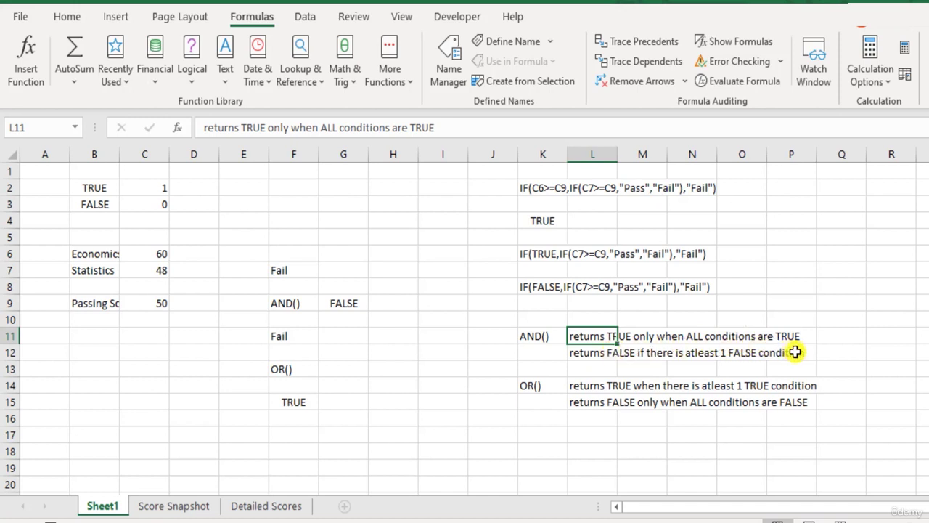
Step: Enter the label XOR() in K17 and the note "returns TRUE when not ALL the conditions are TRUE or FALSE" in L17
{"action": "left_click", "coordinate": [530, 437]}
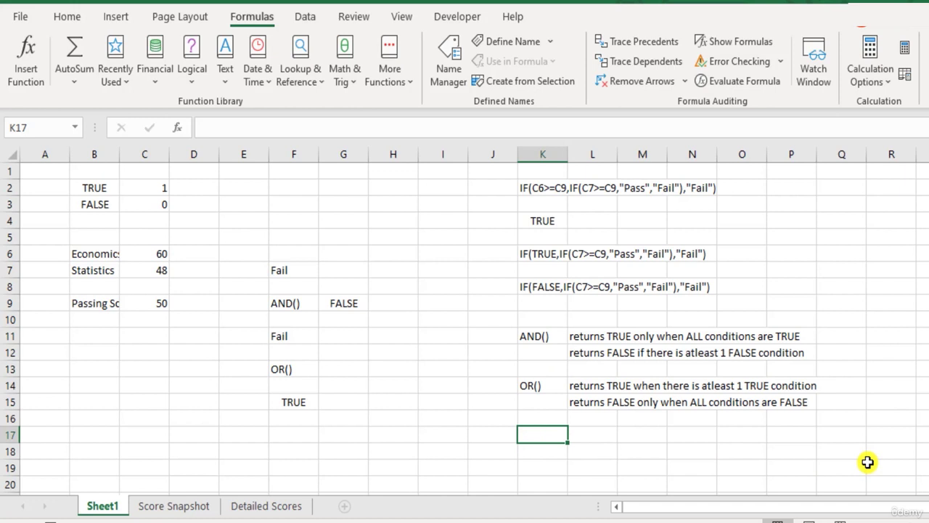
{"action": "type", "text": "XOR()"}
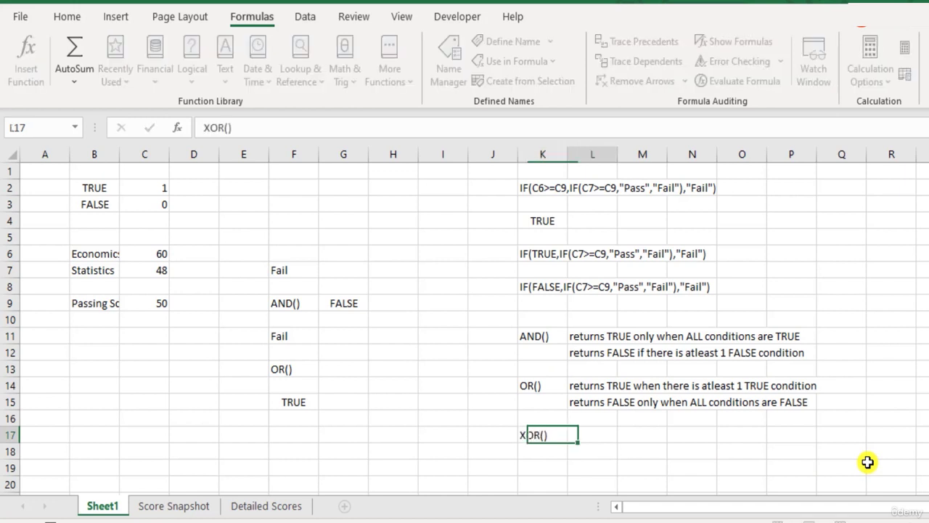
{"action": "key", "text": "Tab"}
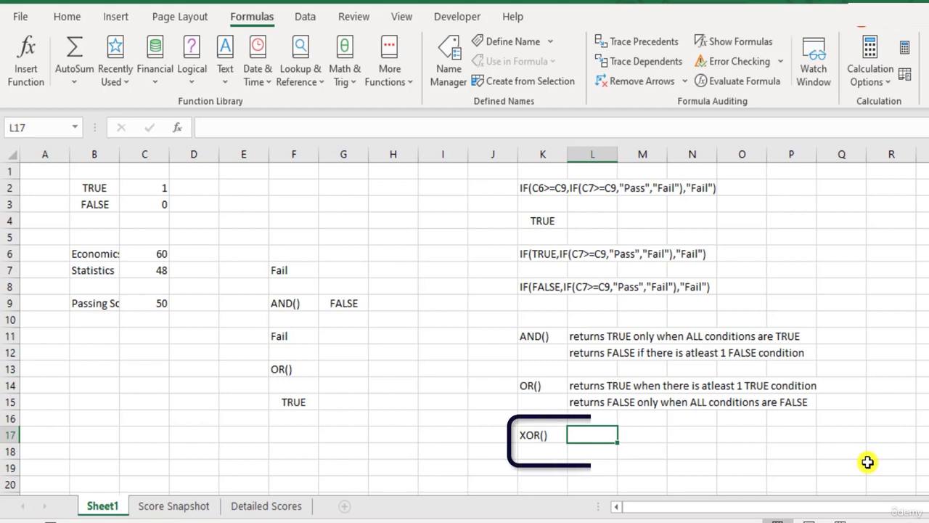
{"action": "type", "text": "ret"}
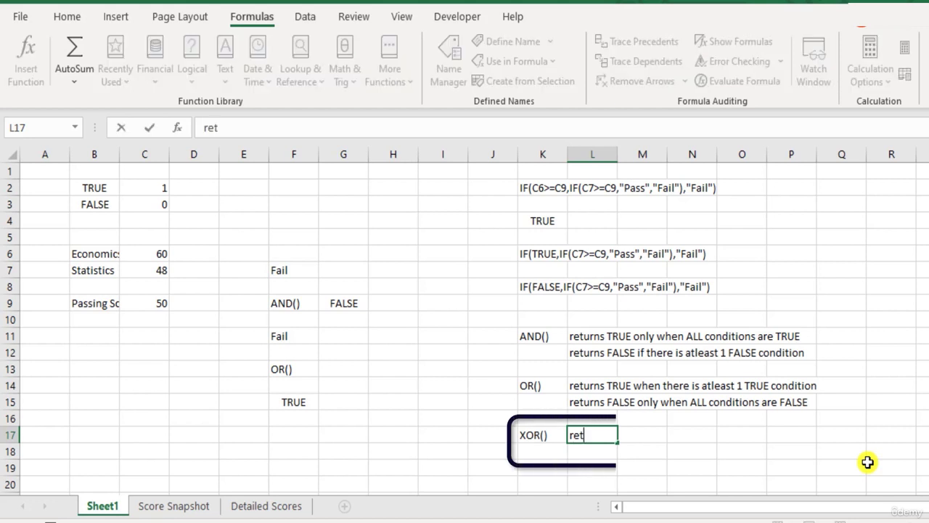
{"action": "type", "text": "urns T"}
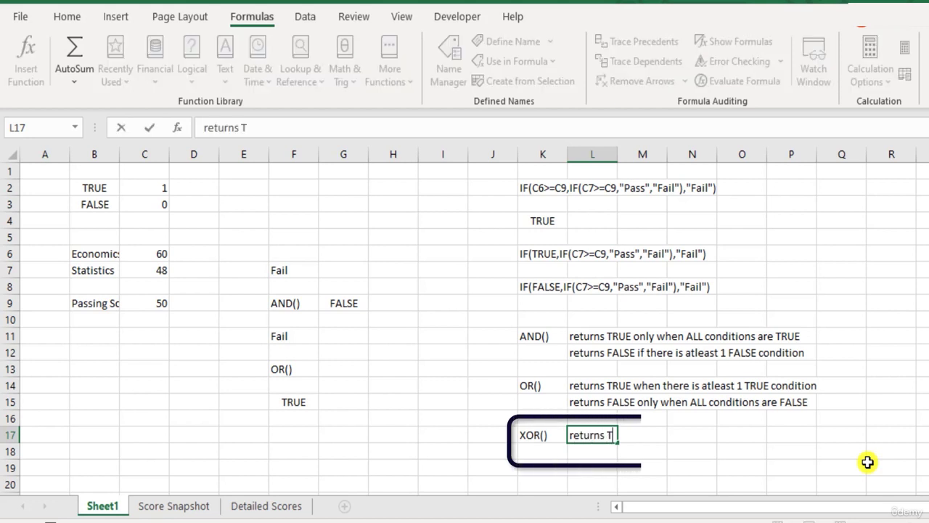
{"action": "type", "text": "RUE when no"}
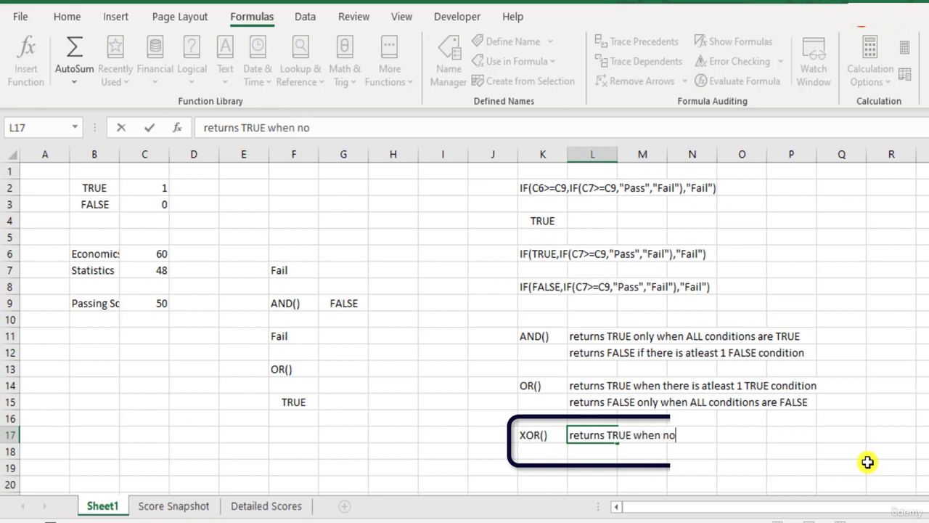
{"action": "type", "text": "t ALL the"}
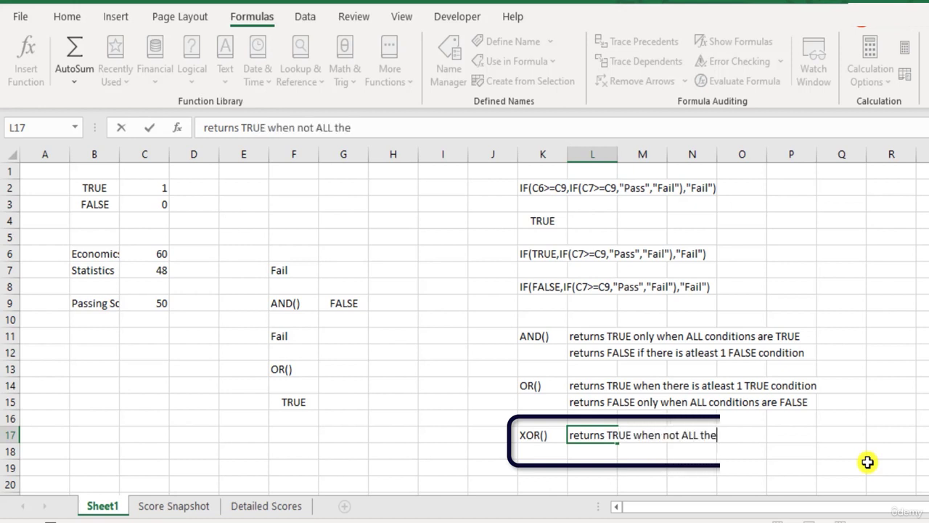
{"action": "type", "text": " condition"}
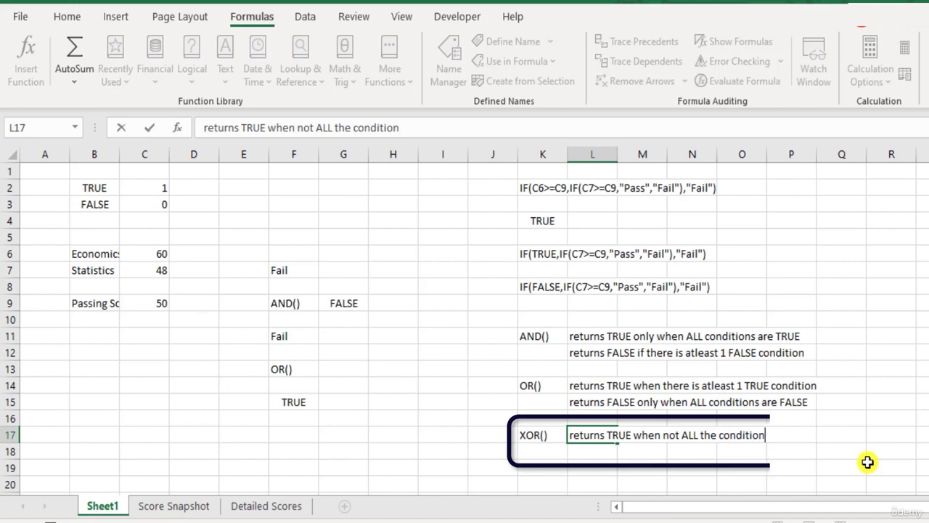
{"action": "type", "text": "s are TR"}
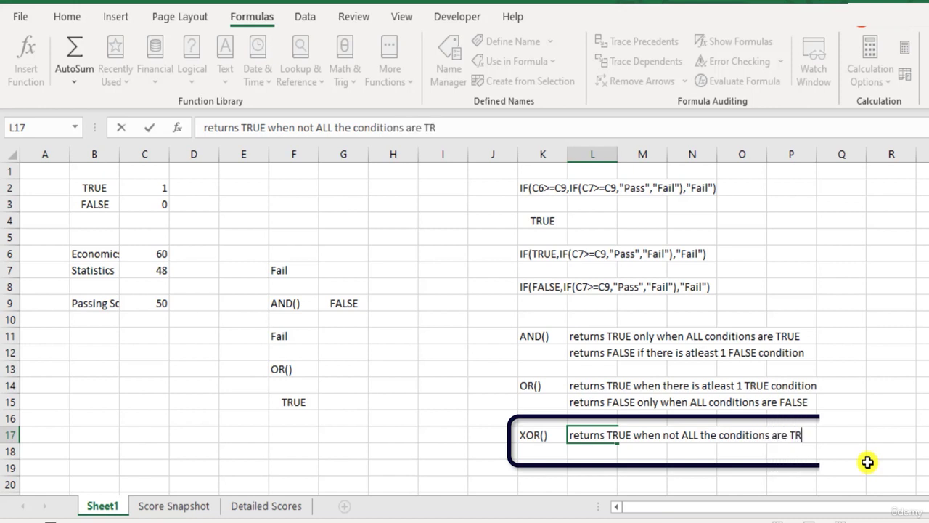
{"action": "type", "text": "UE or FALSE"}
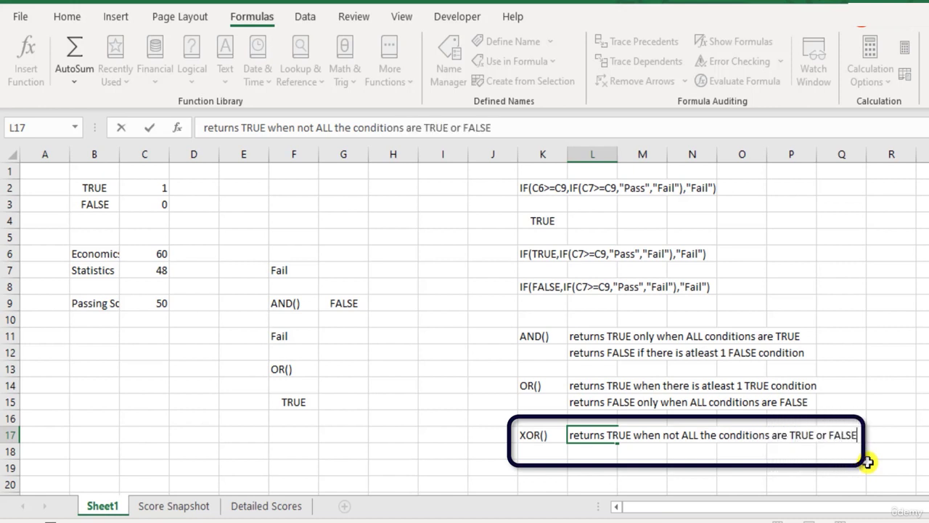
{"action": "key", "text": "Return"}
Step: Enter the note "returns FALSE when ALL conditions are either TRUE or FALSE" in L18, reusing the text of L17
{"action": "key", "text": "Tab"}
{"action": "key", "text": "ctrl+apostrophe"}
{"action": "key", "text": "shift+Home"}
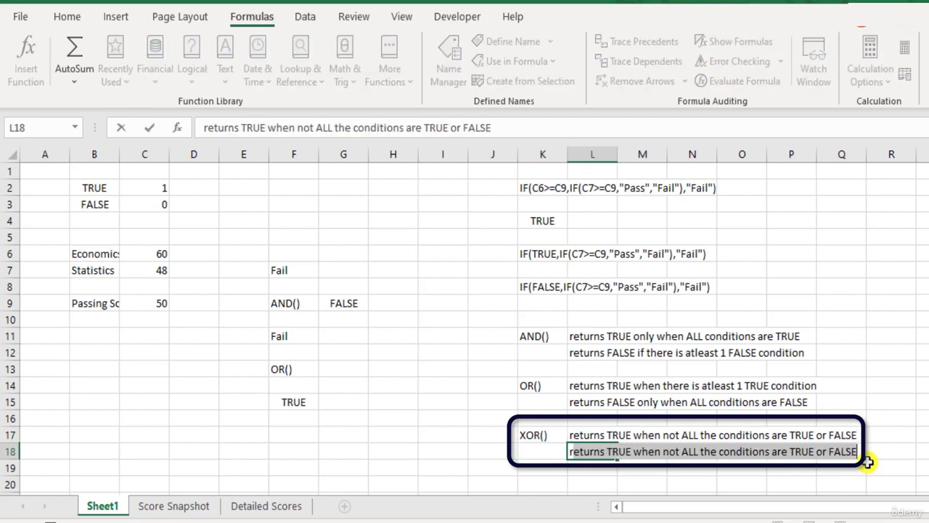
{"action": "key", "text": "shift+Right"}
{"action": "key", "text": "shift+Right"}
{"action": "key", "text": "shift+Right"}
{"action": "key", "text": "shift+Right"}
{"action": "key", "text": "shift+Right"}
{"action": "key", "text": "shift+Right"}
{"action": "key", "text": "shift+Right"}
{"action": "key", "text": "shift+Right"}
{"action": "type", "text": "FALSE when"}
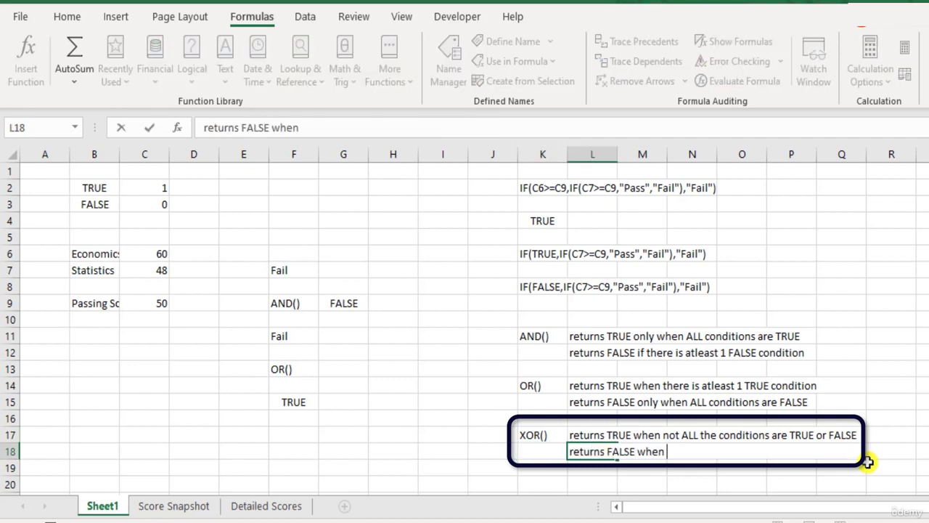
{"action": "type", "text": " ALL condi"}
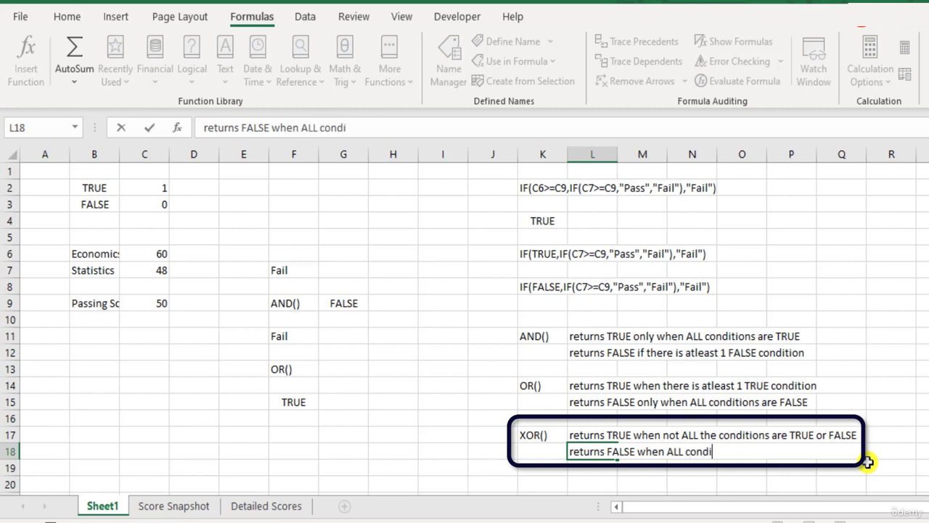
{"action": "type", "text": "tions are eih"}
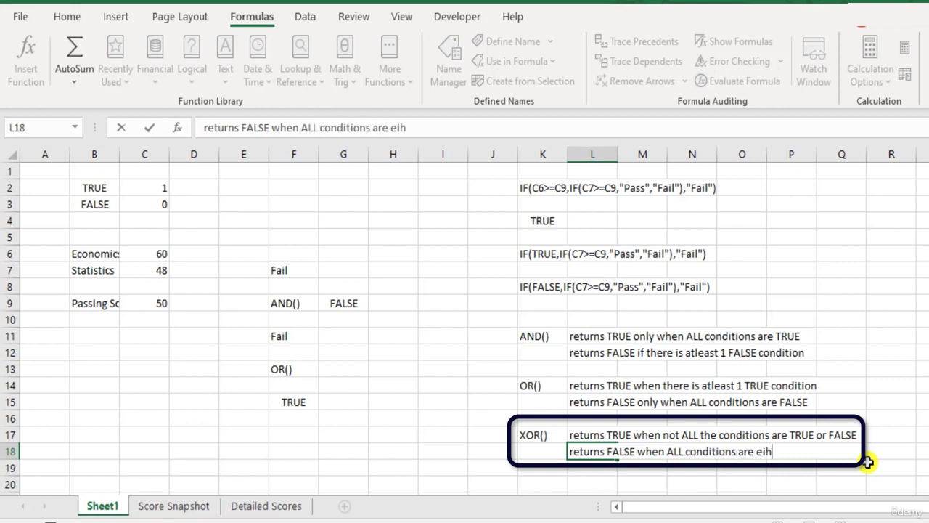
{"action": "key", "text": "BackSpace"}
{"action": "type", "text": "ther TRUE or"}
{"action": "type", "text": " FALSE"}
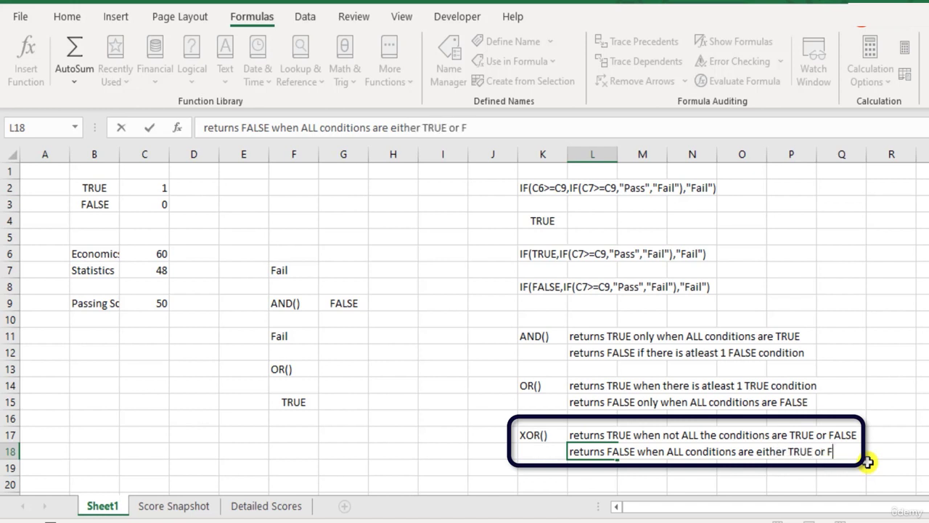
{"action": "key", "text": "Return"}
{"action": "key", "text": "Up"}
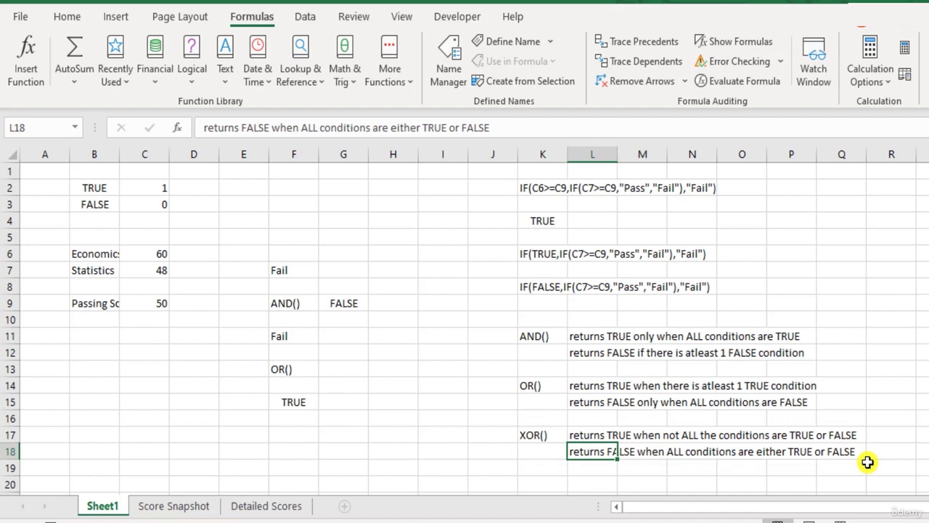
Step: Review the XOR() label and note in row 17 and compare them with the AND() and OR() labels in column K
{"action": "key", "text": "Up"}
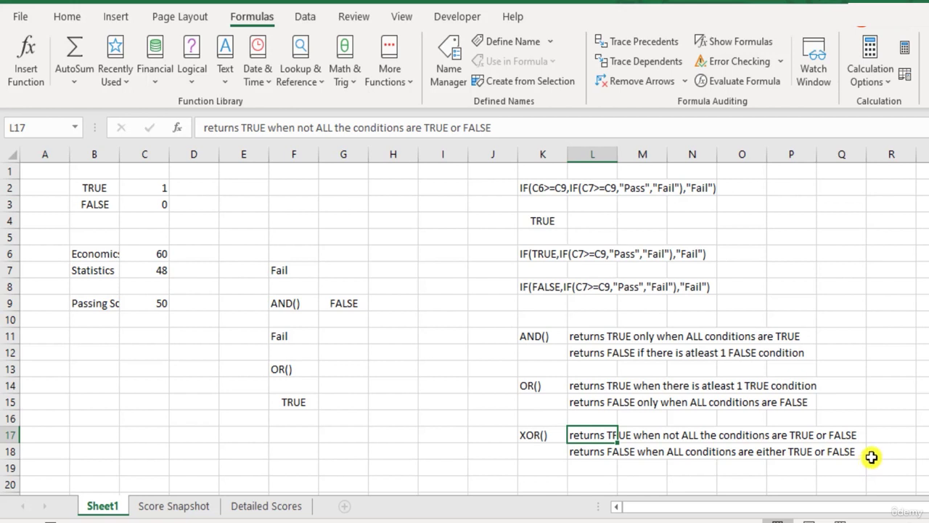
{"action": "left_click", "coordinate": [672, 435]}
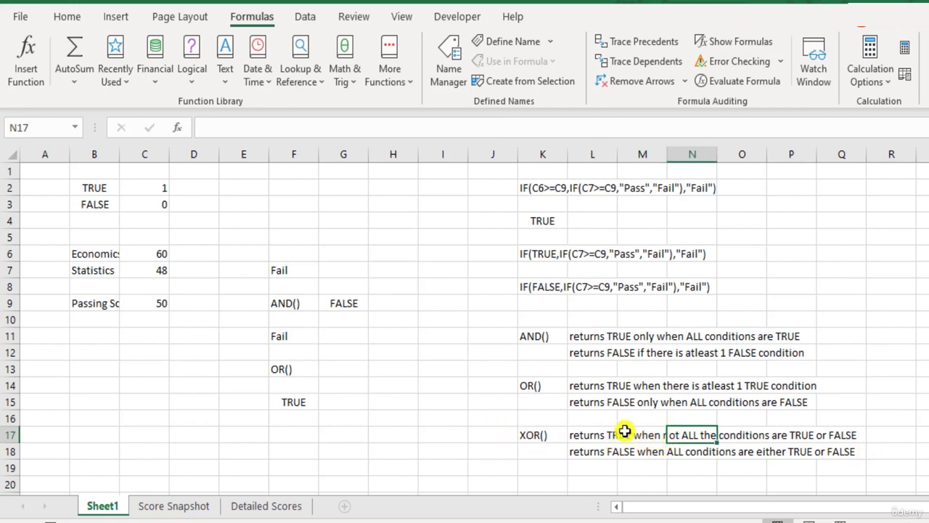
{"action": "left_click", "coordinate": [556, 436]}
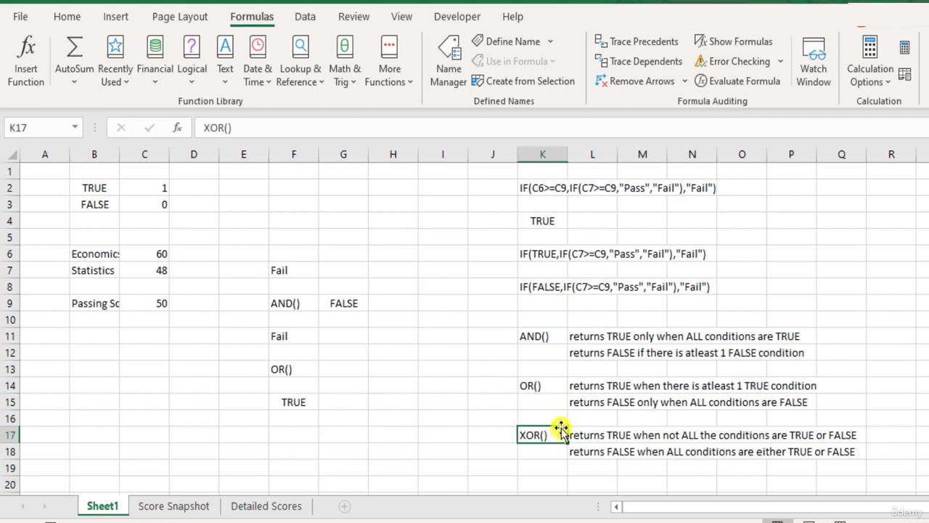
{"action": "left_click_drag", "start_coordinate": [500, 413], "coordinate": [584, 453]}
{"action": "left_click", "coordinate": [553, 438]}
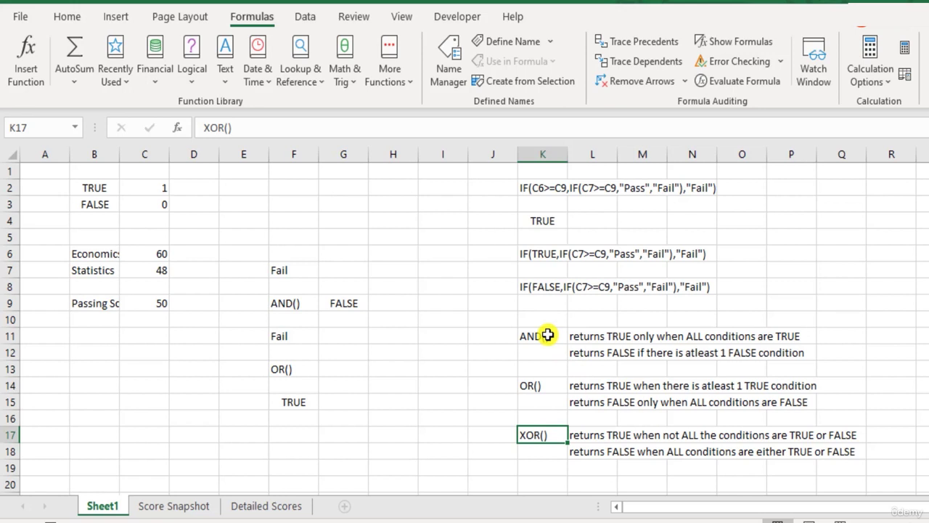
{"action": "left_click_drag", "start_coordinate": [547, 334], "coordinate": [554, 388]}
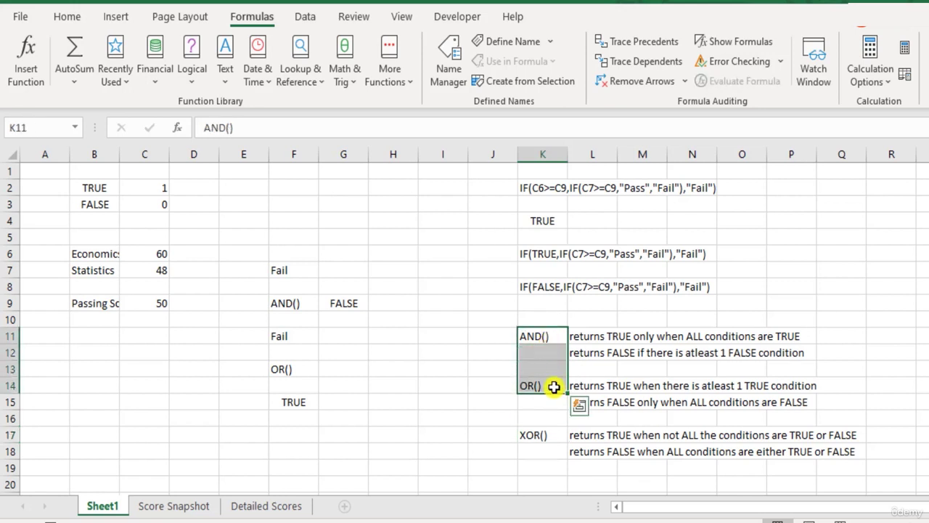
{"action": "left_click", "coordinate": [548, 339]}
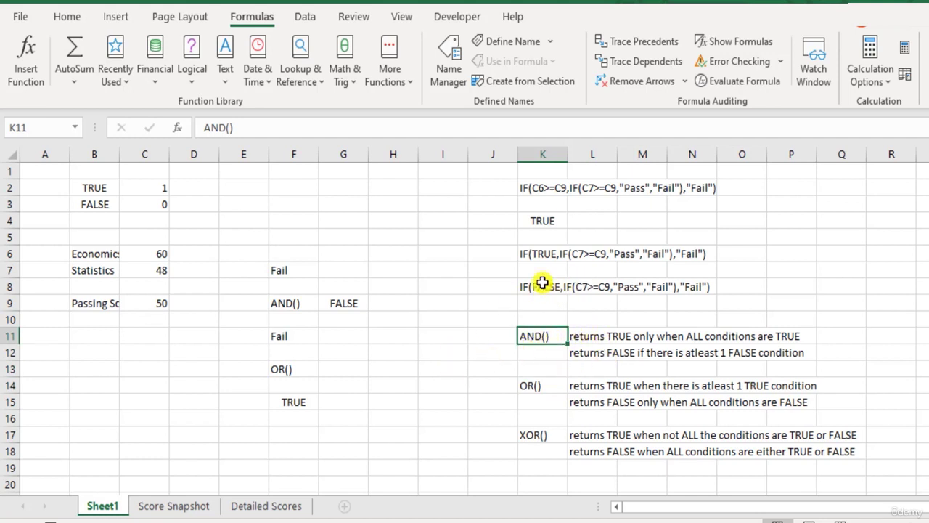
Step: Inspect the nested IF formula in F7 and compare it with the IF formula using AND in F11, leaving both unedited
{"action": "double_click", "coordinate": [290, 269]}
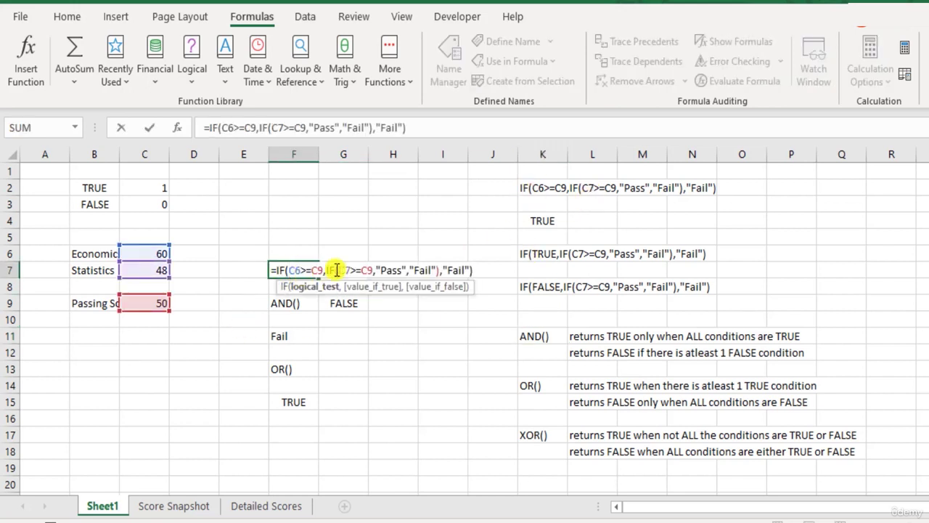
{"action": "key", "text": "Escape"}
{"action": "double_click", "coordinate": [296, 335]}
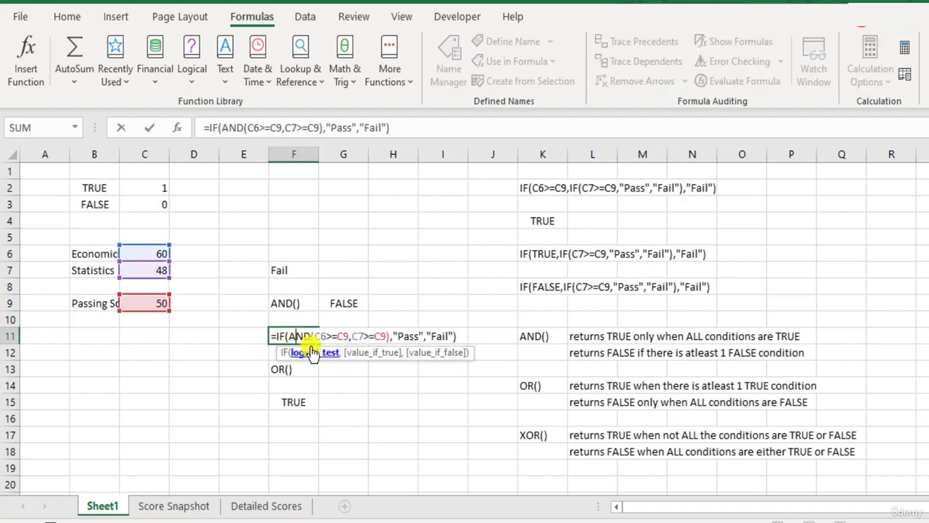
{"action": "left_click_drag", "start_coordinate": [288, 336], "coordinate": [327, 336]}
{"action": "key", "text": "Escape"}
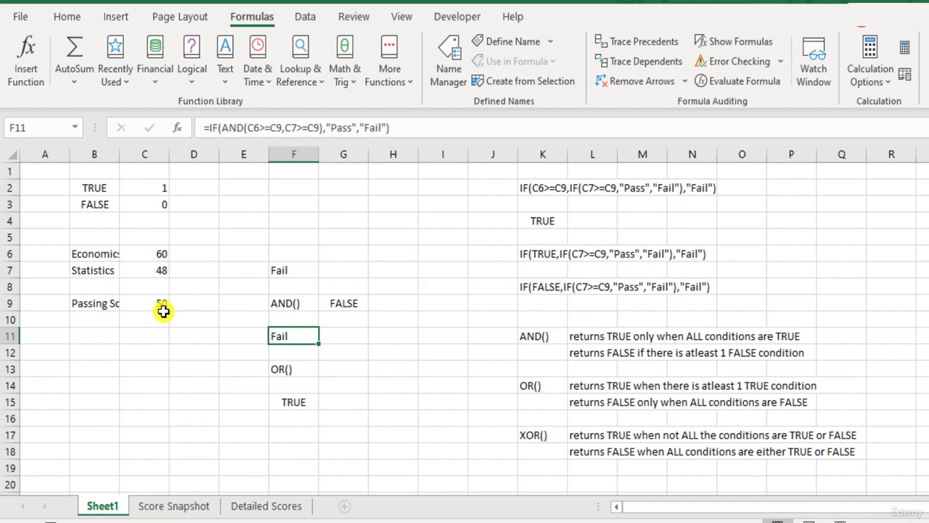
{"action": "double_click", "coordinate": [308, 338]}
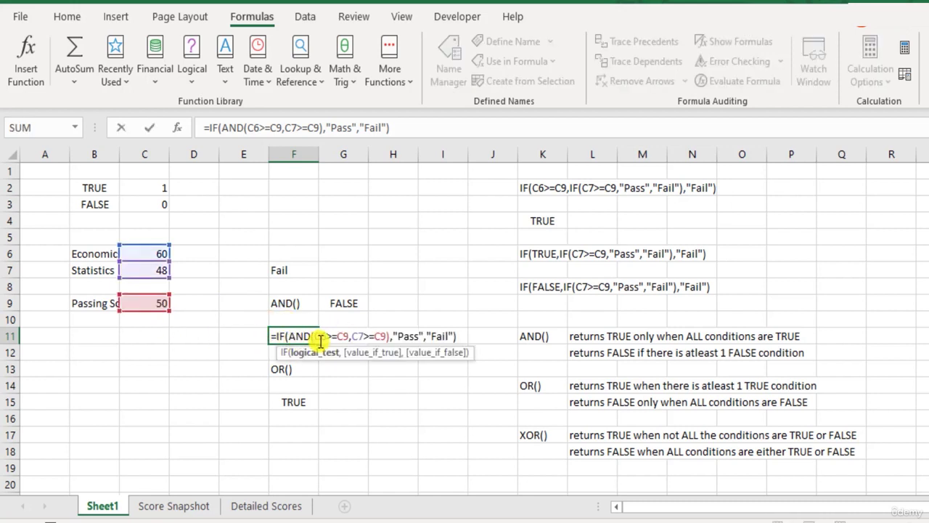
{"action": "key", "text": "Escape"}
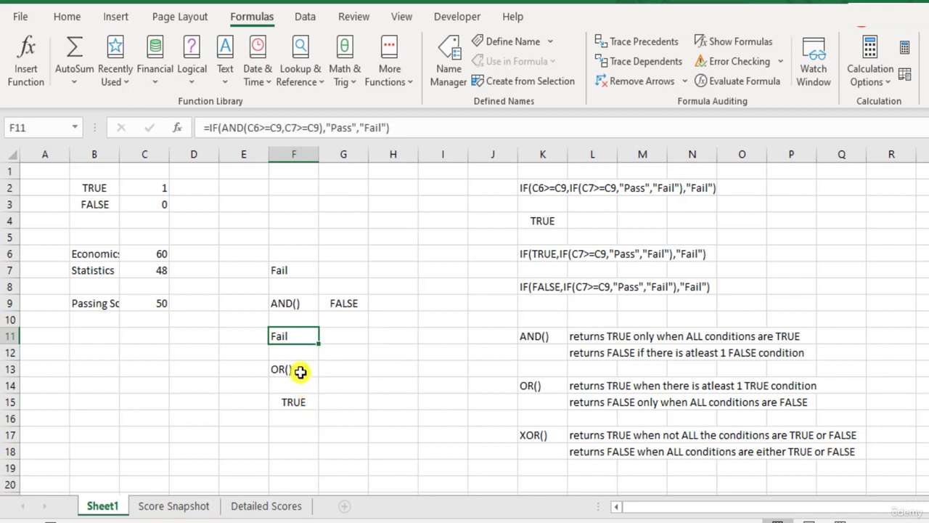
Step: Examine the OR() example in F13 and F15 against the Economics and Statistics scores in C6 and C7
{"action": "left_click", "coordinate": [300, 372]}
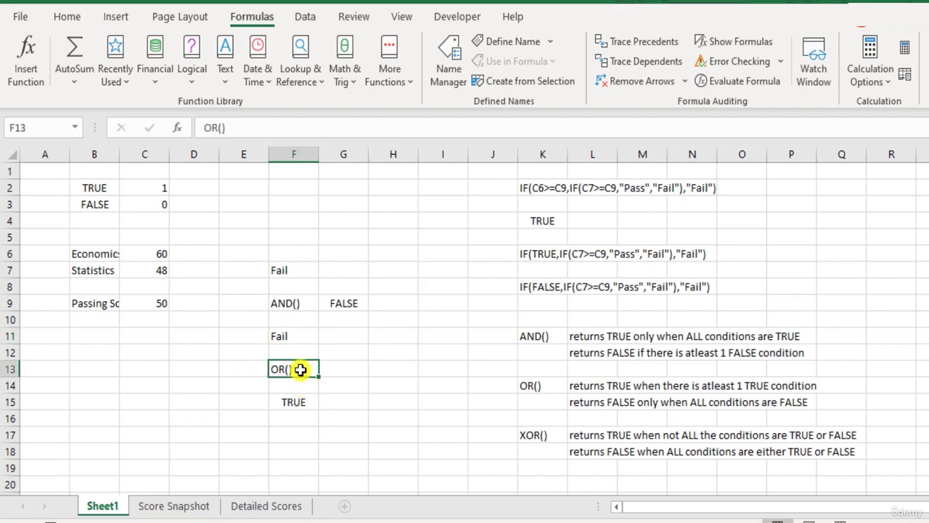
{"action": "left_click", "coordinate": [143, 253]}
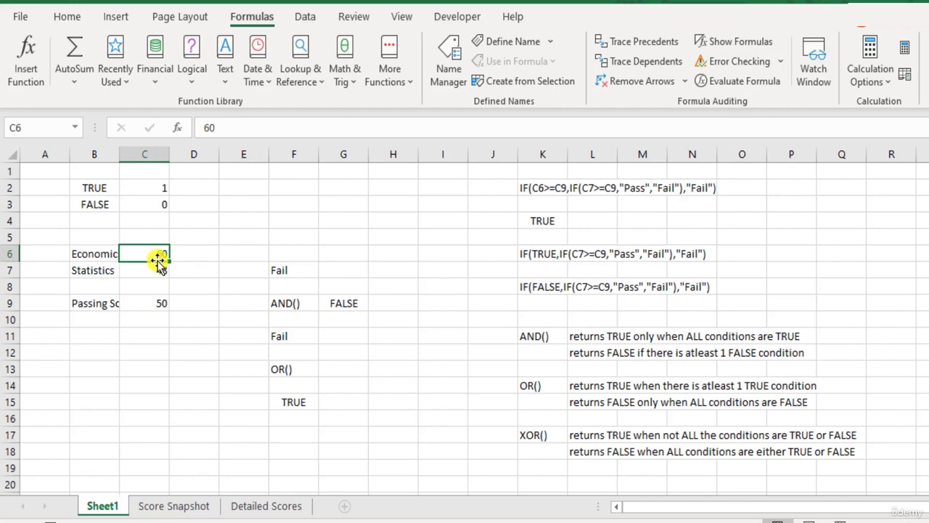
{"action": "left_click_drag", "start_coordinate": [148, 270], "coordinate": [154, 288]}
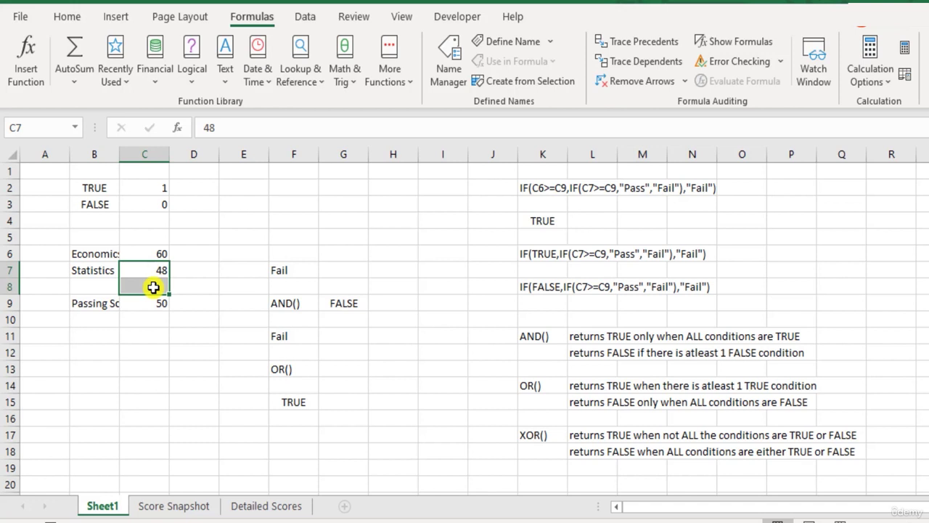
{"action": "double_click", "coordinate": [300, 367]}
{"action": "key", "text": "Escape"}
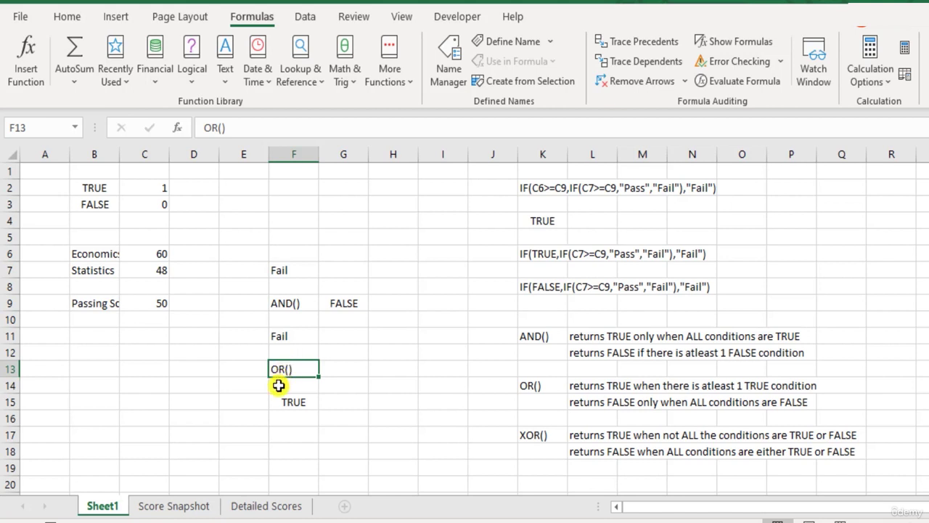
{"action": "left_click", "coordinate": [298, 402]}
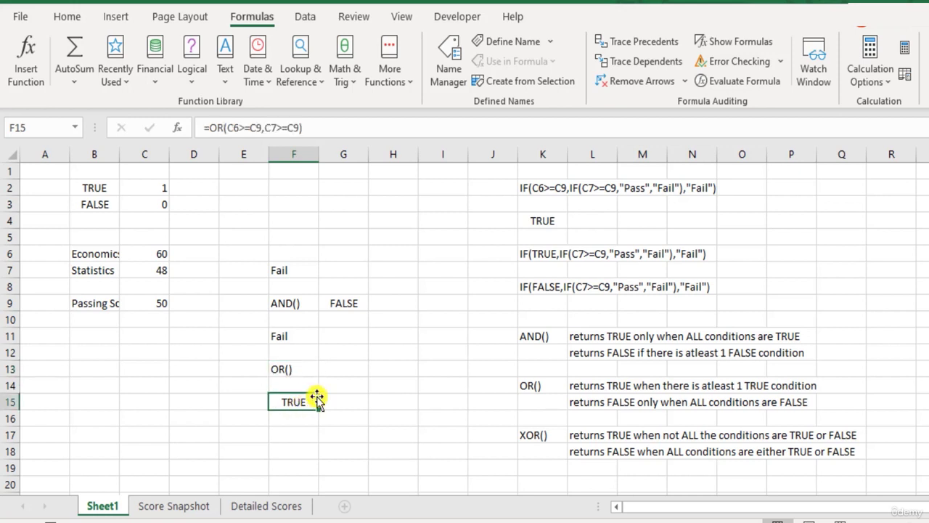
{"action": "left_click", "coordinate": [371, 386]}
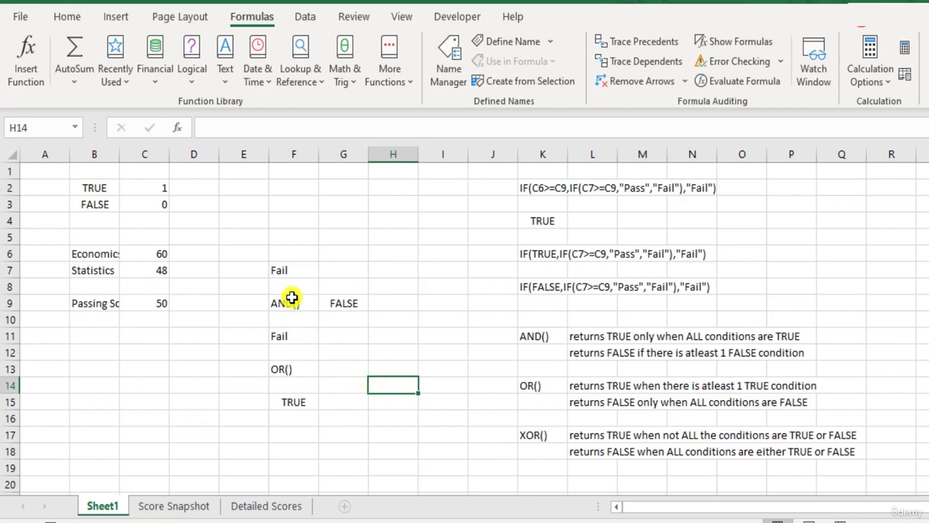
Step: Relate the AND() and OR() labels to the TRUE and FALSE values in B2:B3 and examine the AND logical test inside F11
{"action": "left_click", "coordinate": [291, 297]}
{"action": "left_click", "coordinate": [298, 365]}
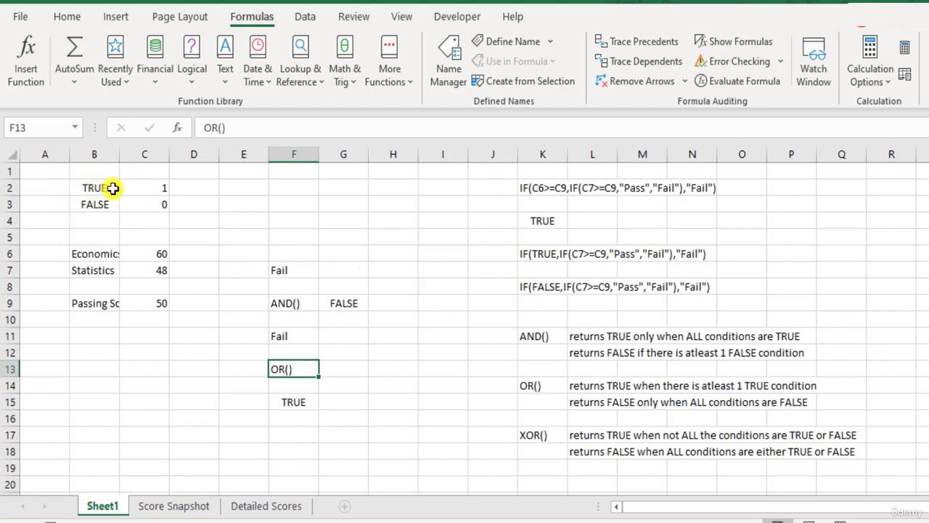
{"action": "left_click_drag", "start_coordinate": [56, 187], "coordinate": [117, 204]}
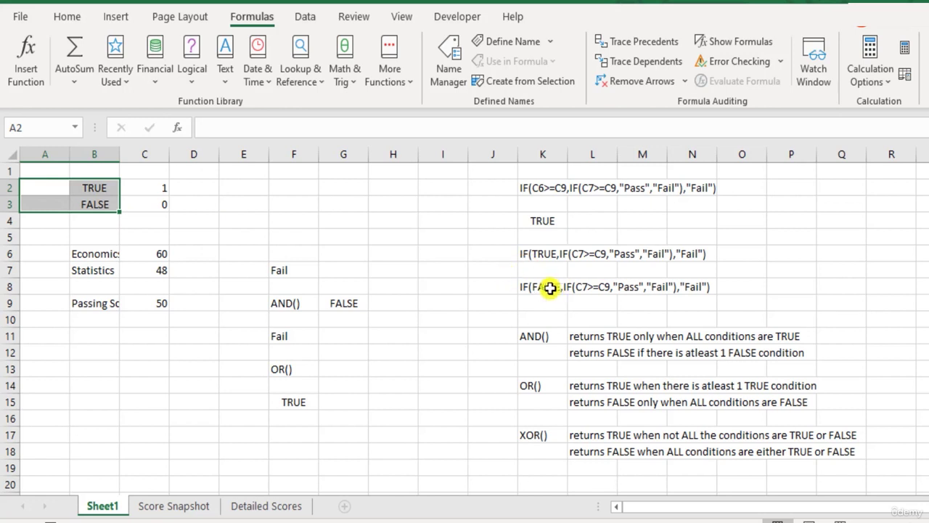
{"action": "double_click", "coordinate": [272, 336]}
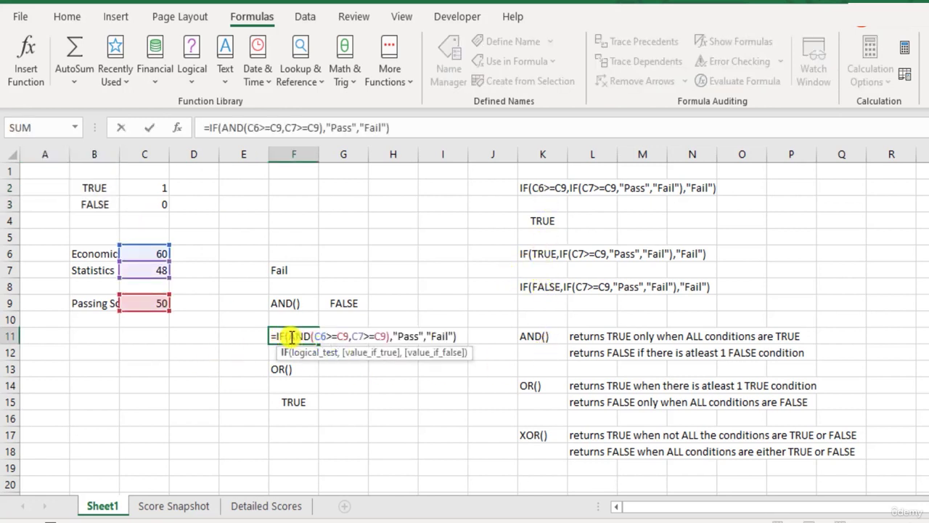
{"action": "left_click_drag", "start_coordinate": [288, 336], "coordinate": [393, 336]}
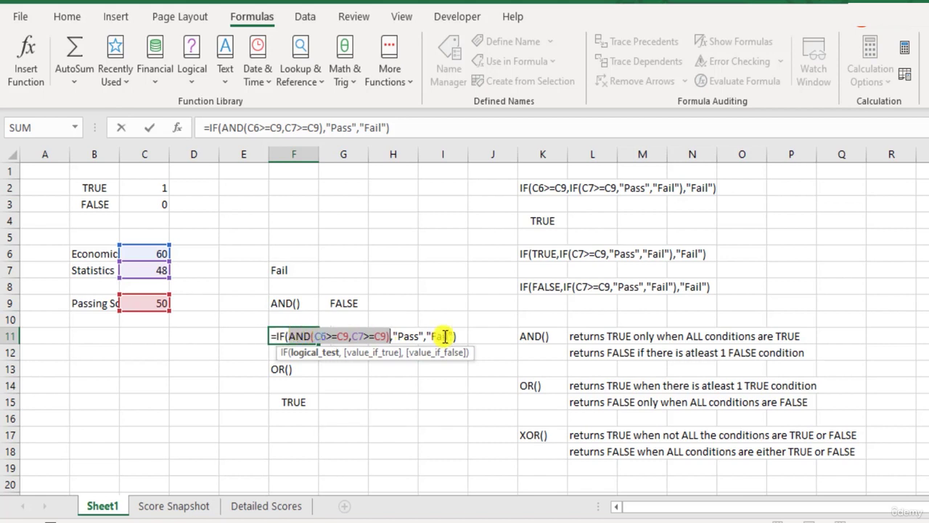
{"action": "key", "text": "ctrl+Return"}
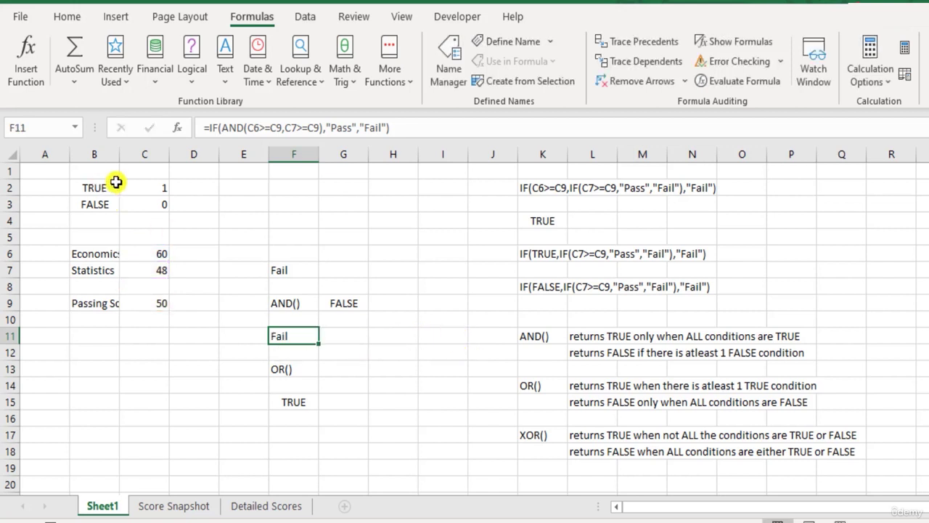
Step: Review the TRUE and FALSE values in B2:B3 alongside their numeric equivalents in C2:C3
{"action": "left_click_drag", "start_coordinate": [108, 185], "coordinate": [108, 198]}
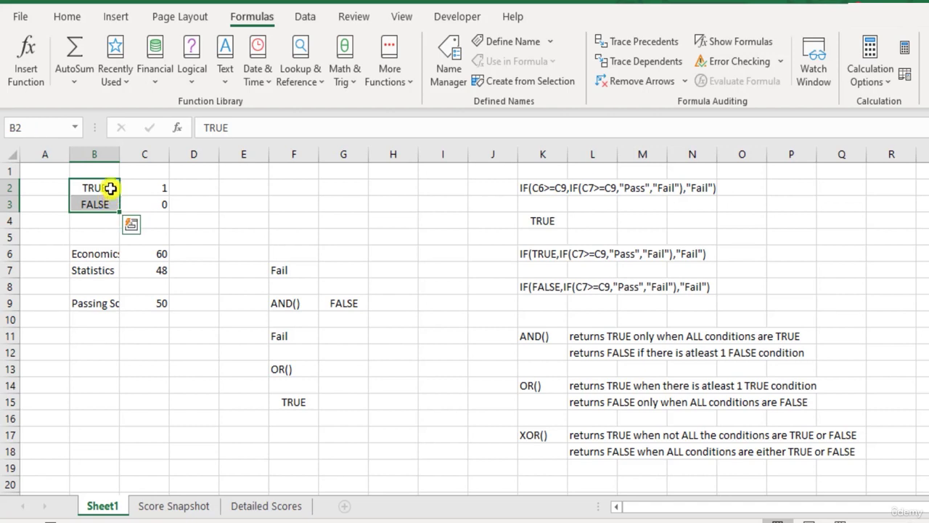
{"action": "left_click", "coordinate": [108, 186]}
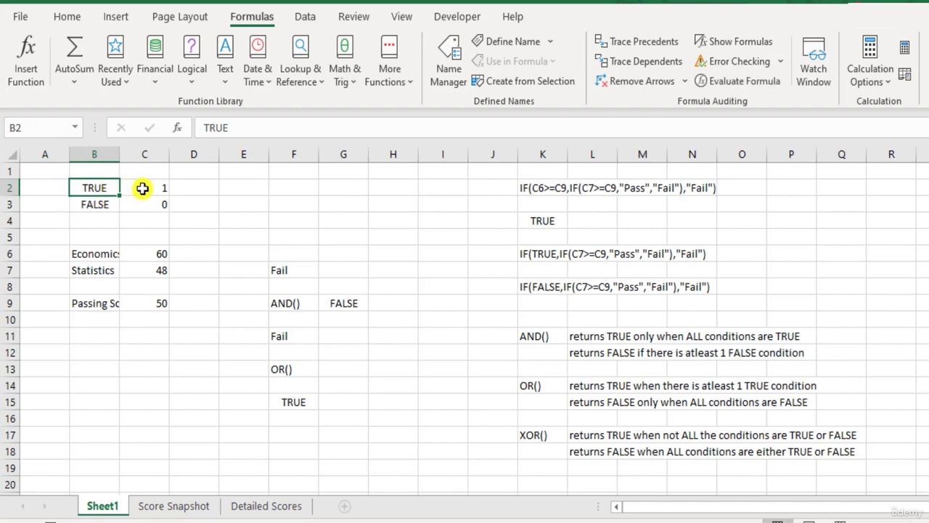
{"action": "left_click", "coordinate": [141, 189]}
{"action": "left_click", "coordinate": [99, 204]}
{"action": "left_click", "coordinate": [136, 201]}
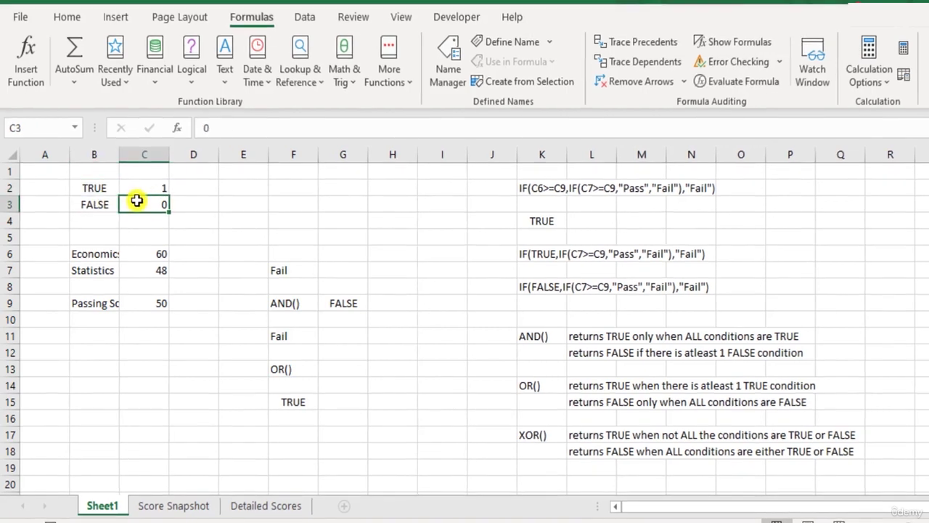